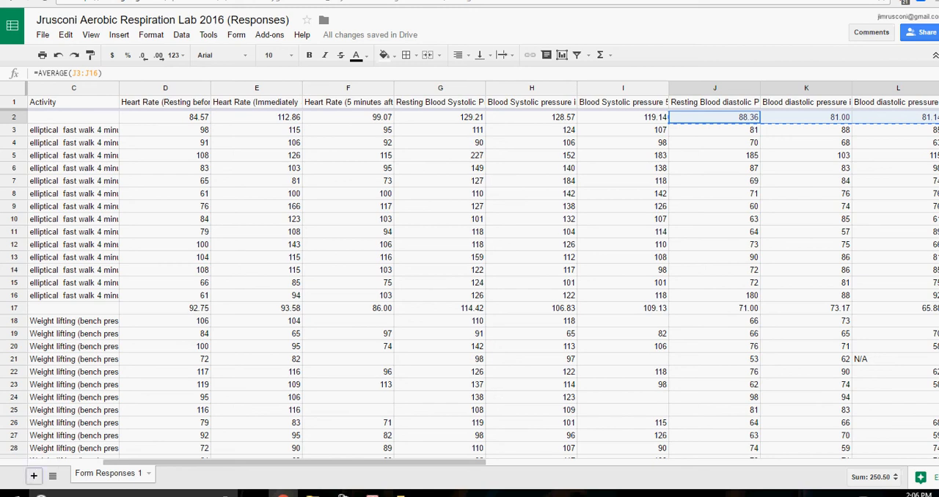
Add a new sheet and rename it Aerobic Respiration.
left_click(33, 476)
double_click(173, 474)
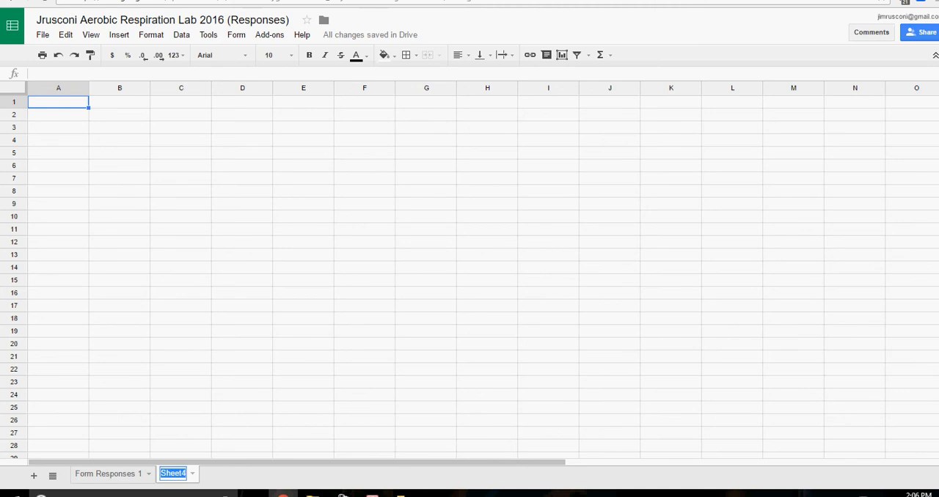
type("Aer")
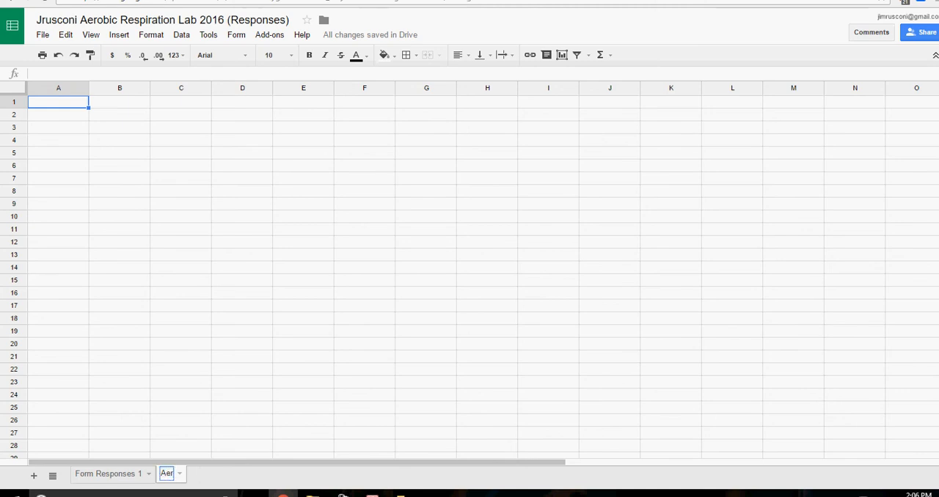
type("obic Respiration")
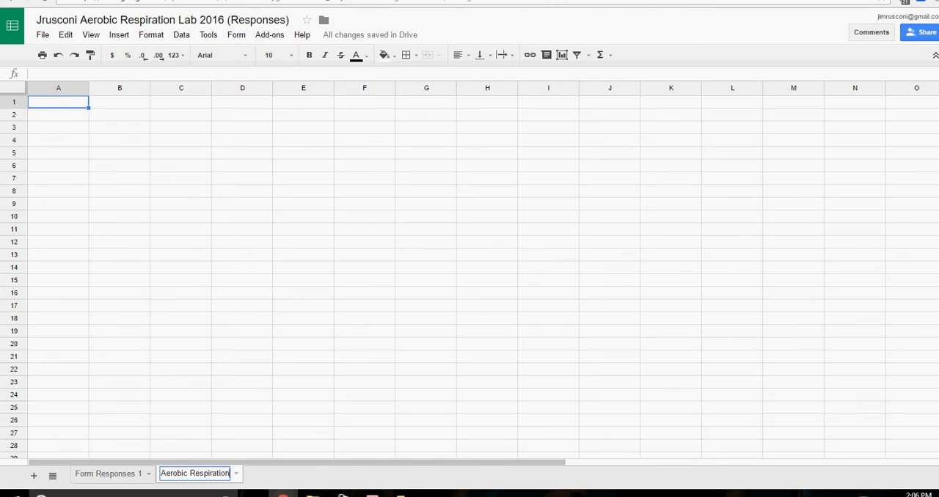
Add another new sheet and rename it Anaerobic Respiration.
left_click(33, 475)
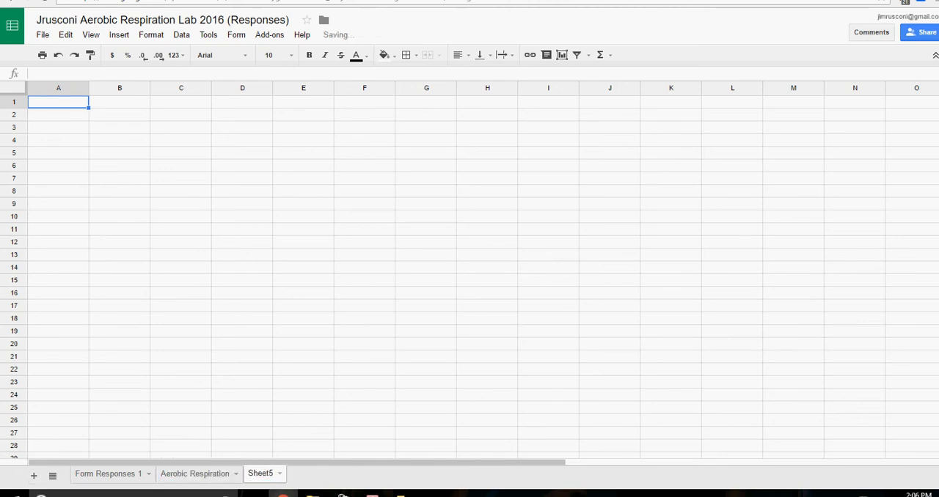
double_click(260, 474)
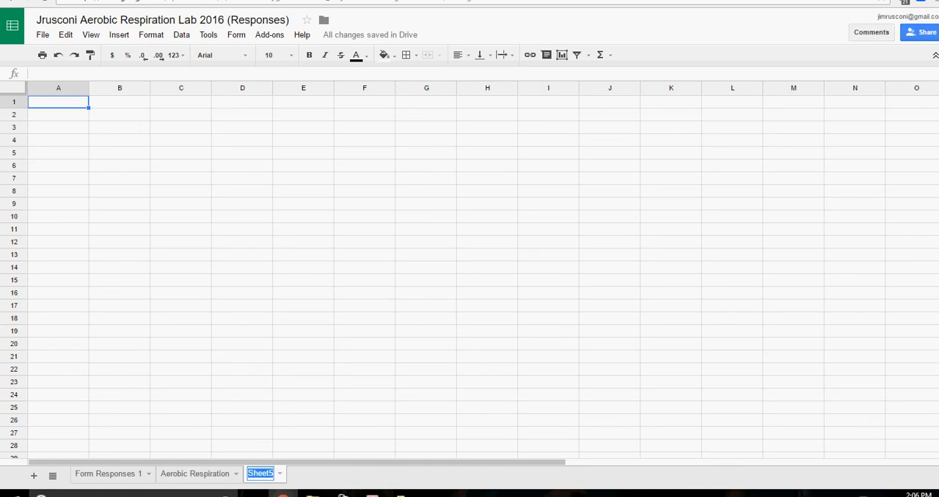
type("Anaerobic")
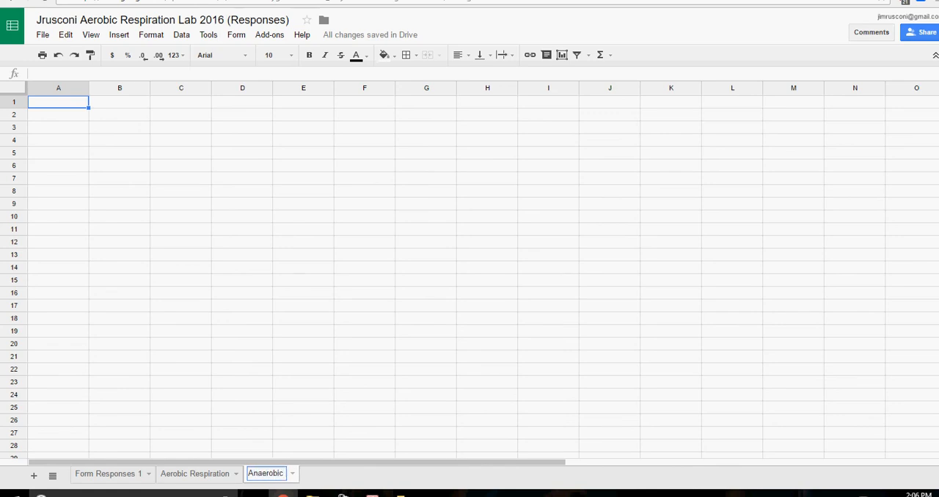
type(" Respiration")
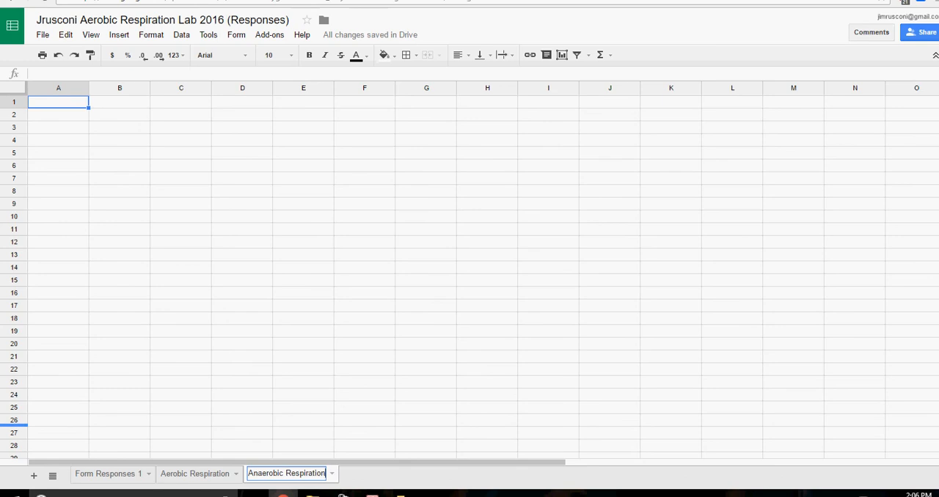
left_click(109, 474)
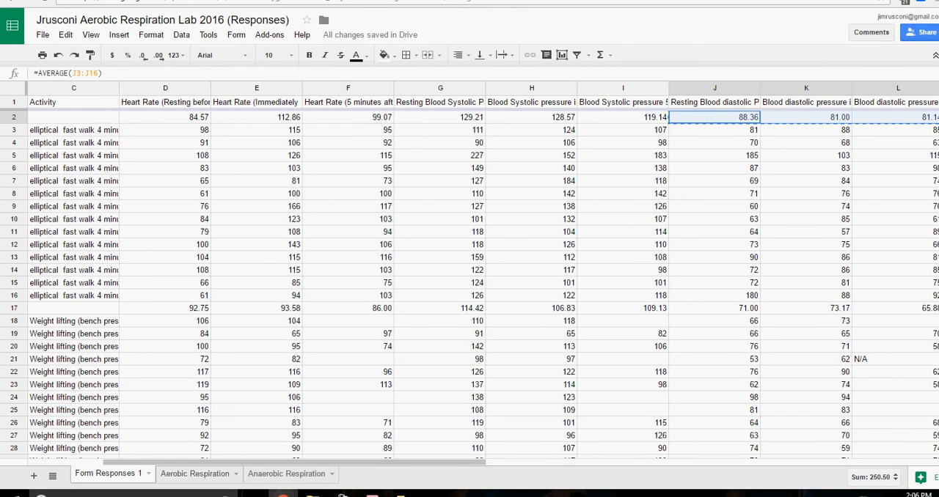
On the Aerobic Respiration sheet, enter Time in A1 followed by 0, 10 and 15 in B1 to D1.
left_click(195, 474)
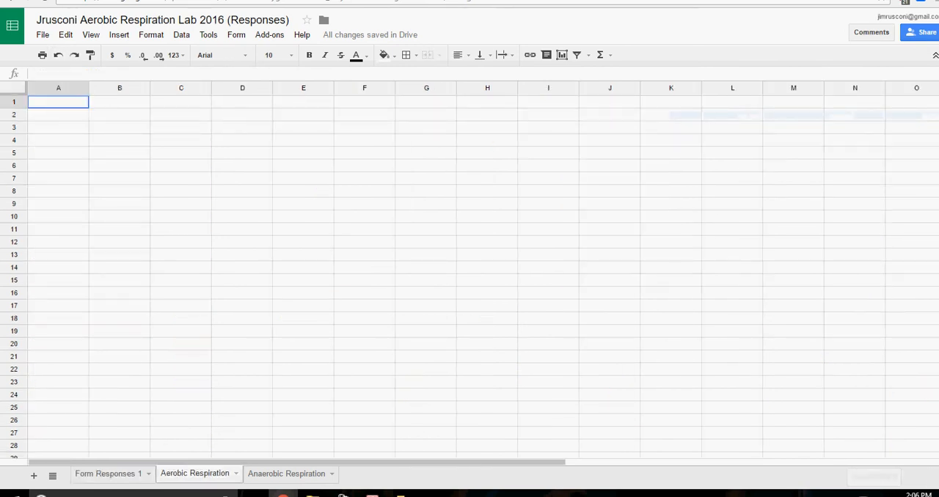
double_click(58, 102)
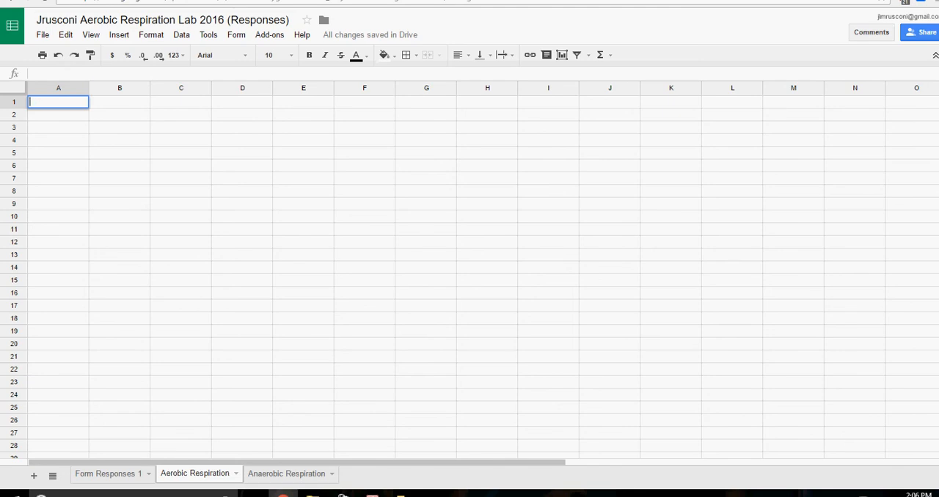
type("Time")
key("Tab")
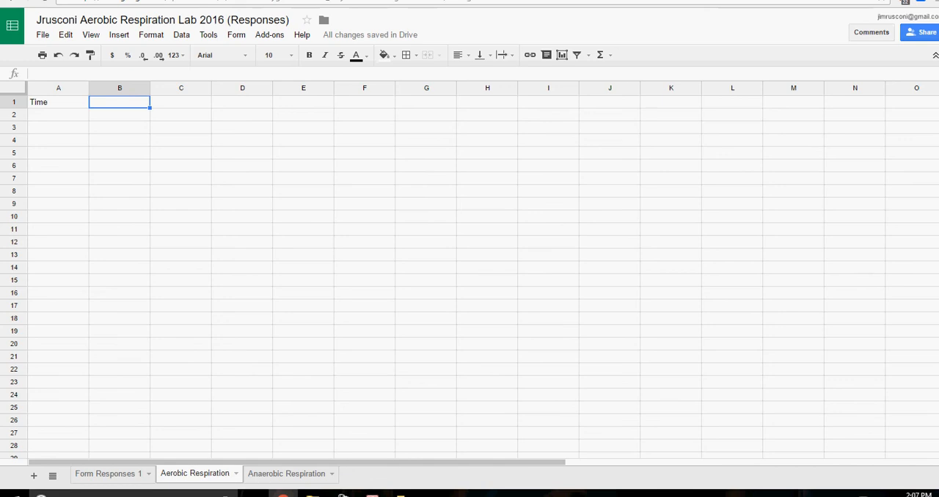
type("0")
key("Tab")
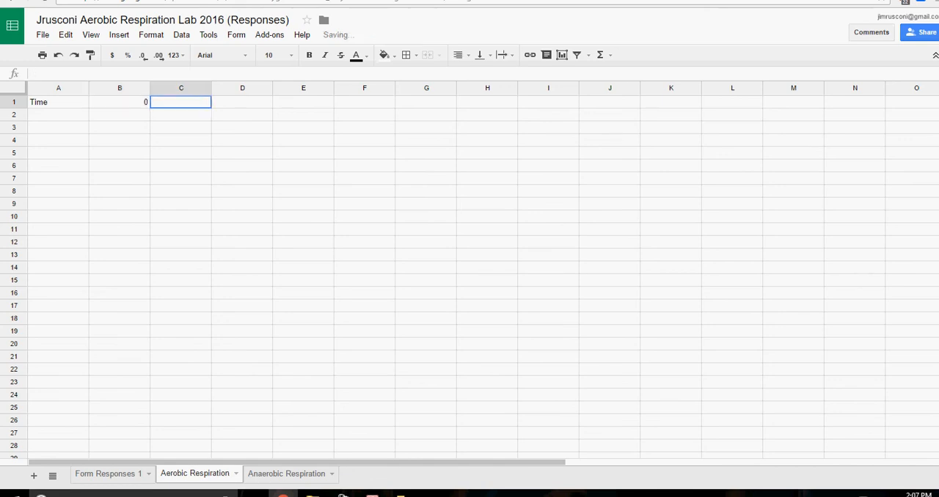
type("10")
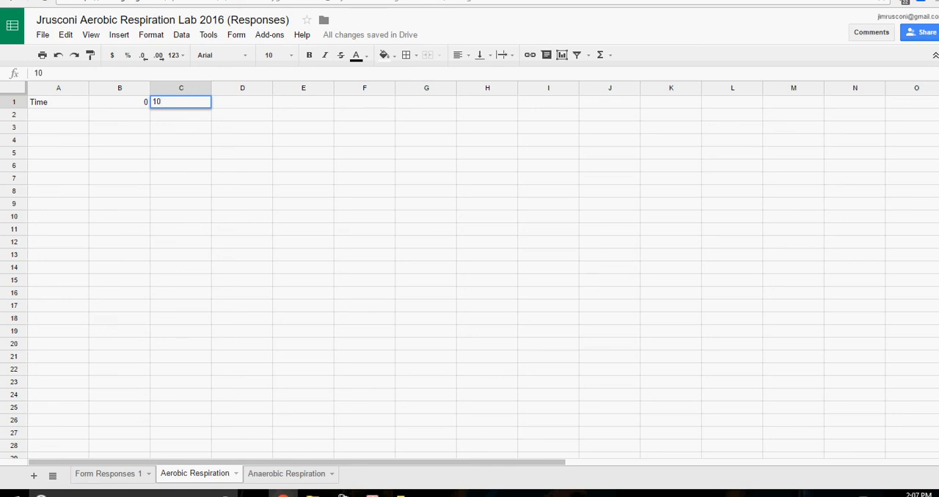
key("Tab")
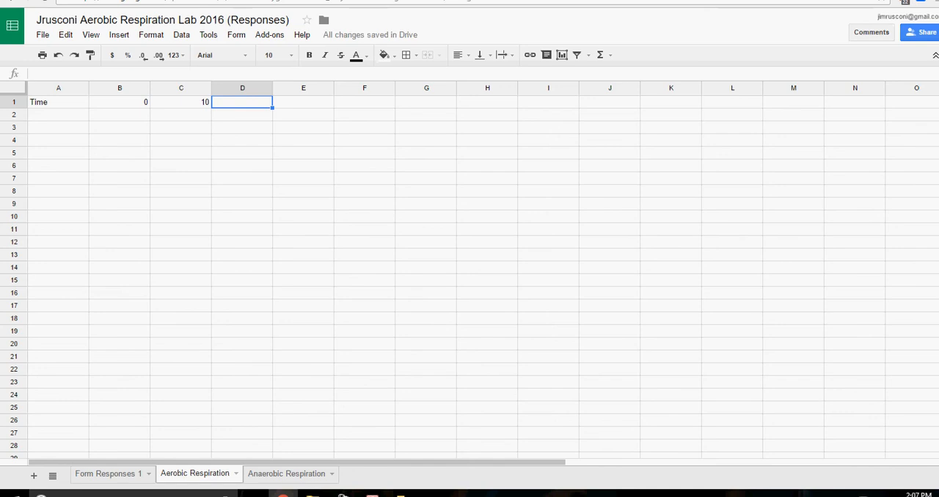
type("15")
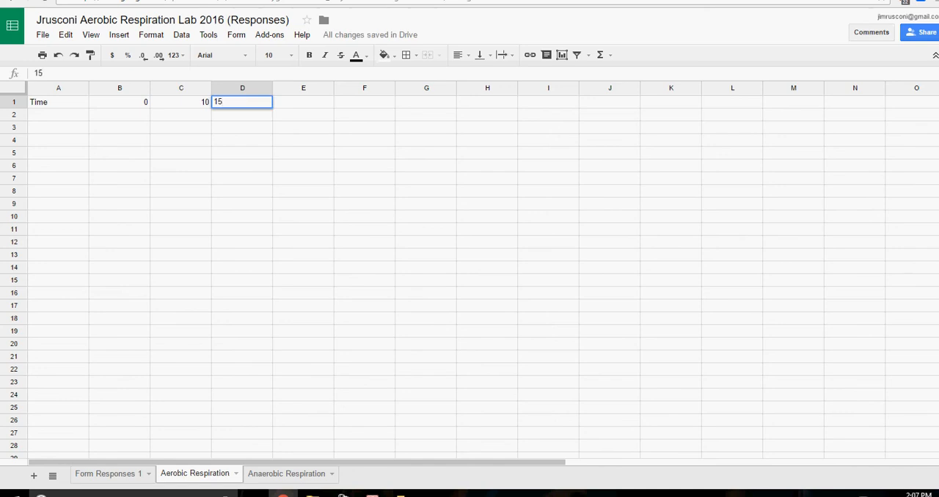
key("Return")
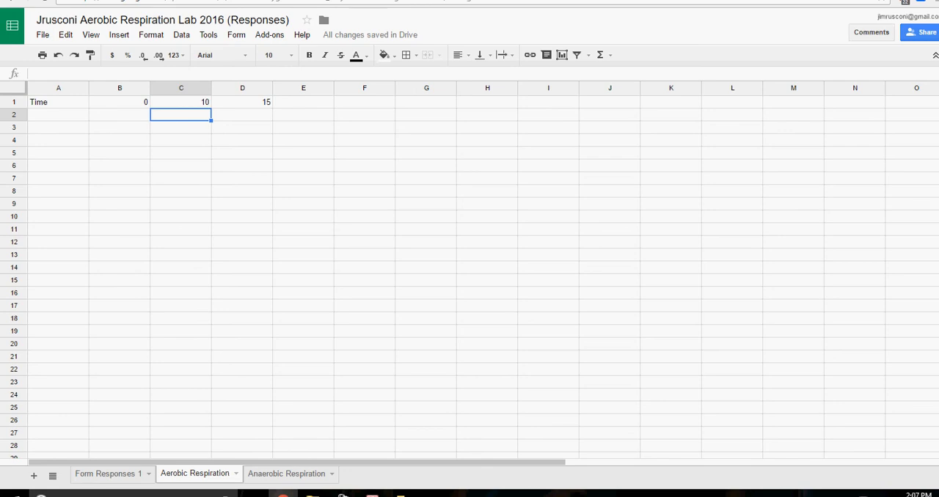
Enter Heart Rate as the row label in cell A2.
double_click(58, 115)
type("Syay")
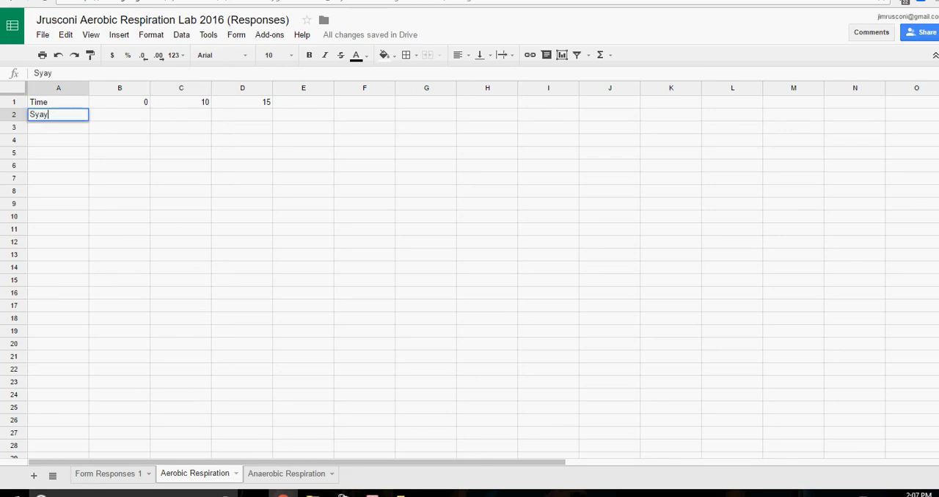
key("BackSpace")
key("BackSpace")
type("stolic Press")
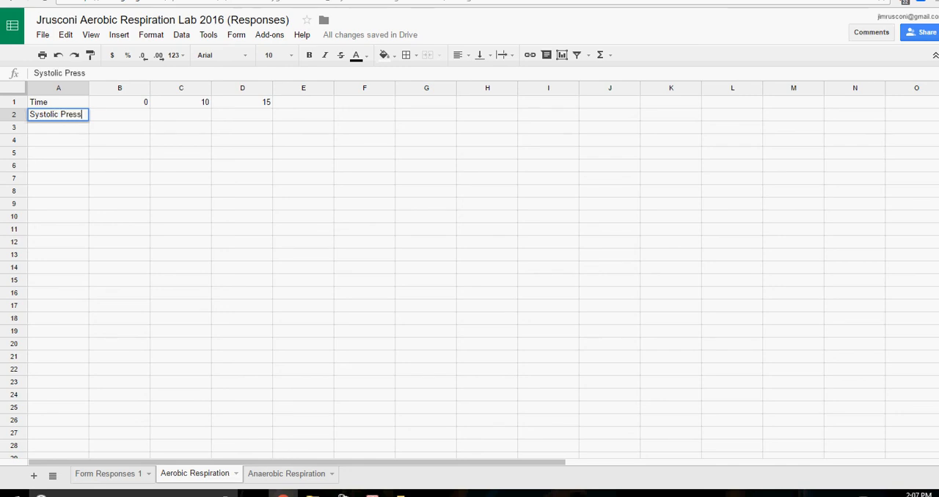
type("ure")
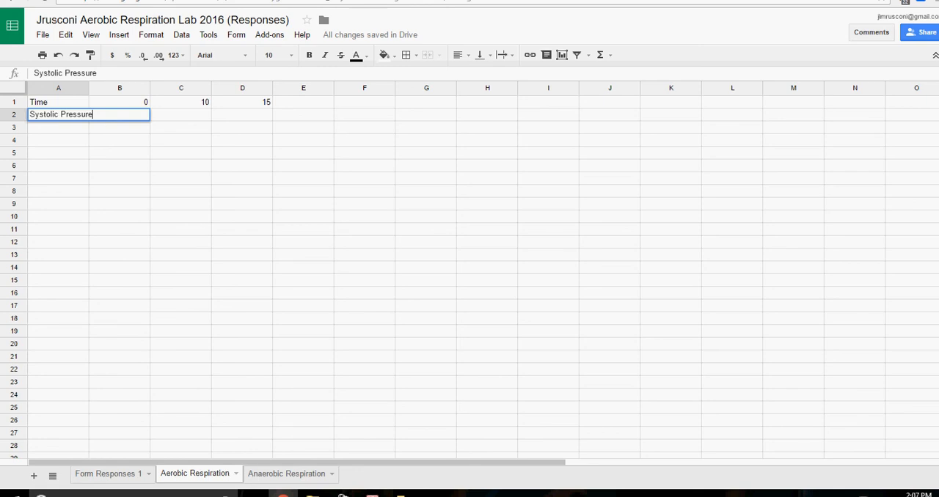
key("BackSpace")
key("BackSpace")
key("BackSpace")
key("BackSpace")
key("BackSpace")
key("BackSpace")
key("BackSpace")
key("BackSpace")
key("BackSpace")
key("BackSpace")
key("BackSpace")
key("BackSpace")
key("BackSpace")
key("BackSpace")
key("BackSpace")
key("BackSpace")
key("BackSpace")
type("Heart Rate")
key("Return")
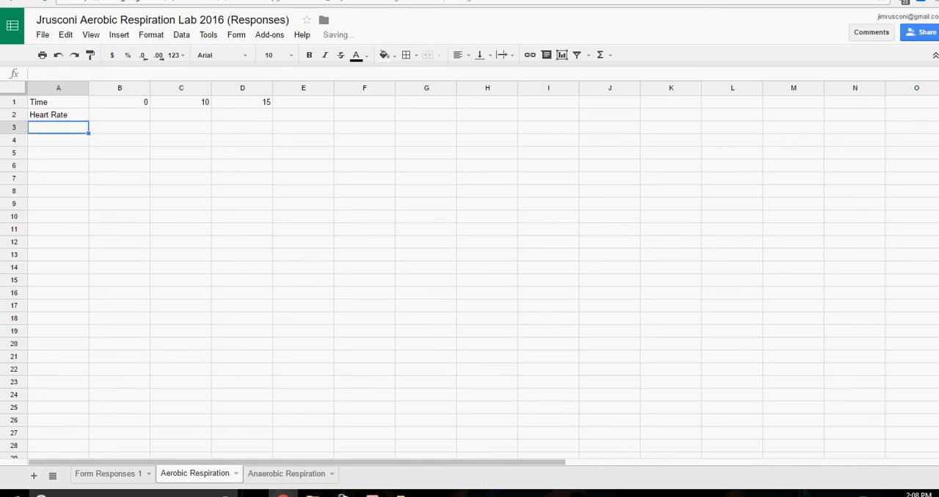
Enter Systolic Pressure as the row label in cell A3.
type("SA")
key("BackSpace")
type("y")
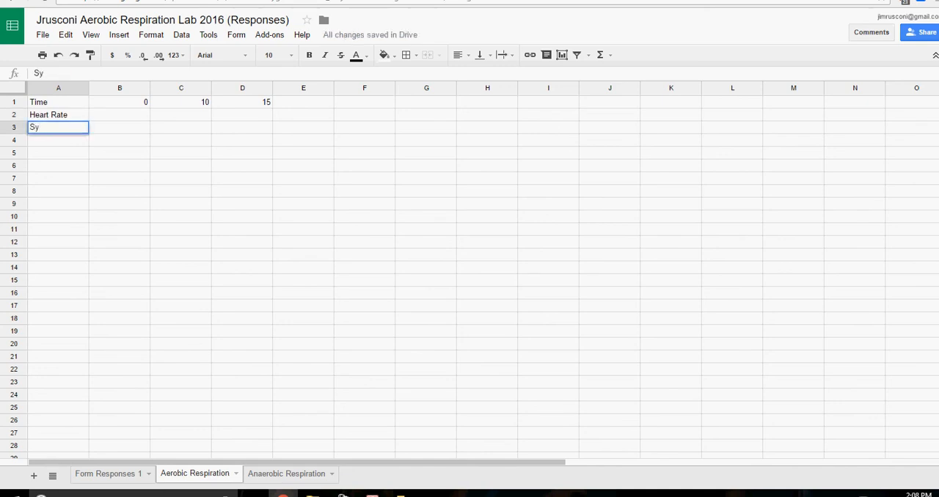
type("stolic Pressure")
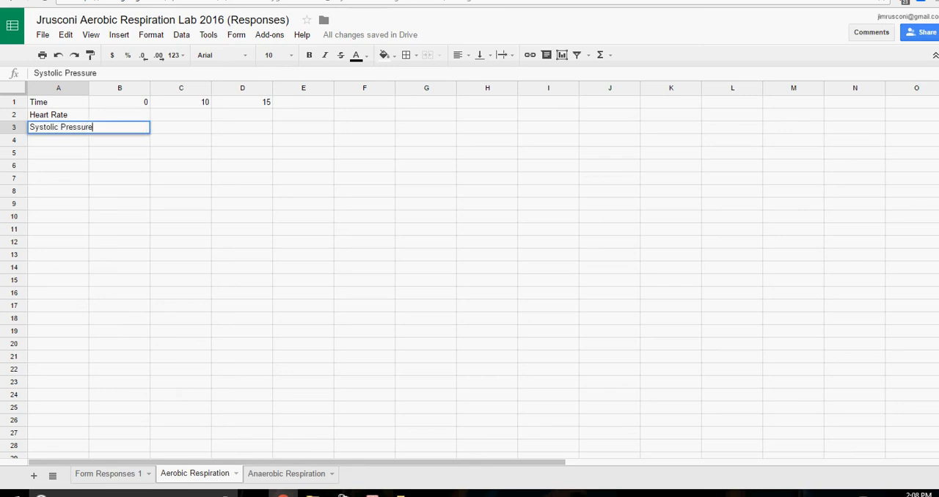
key("Return")
Enter Diastolic as the row label in cell A4, correcting its misspelling.
type("D")
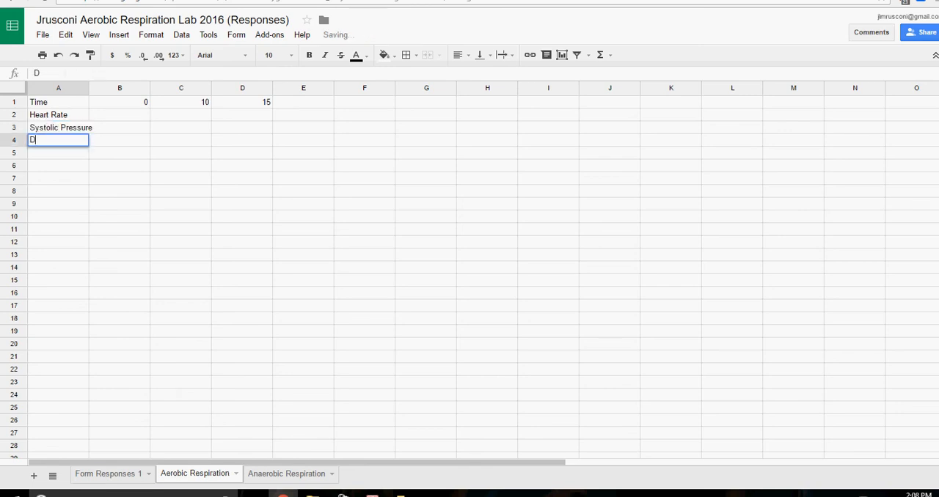
type("iasyolic")
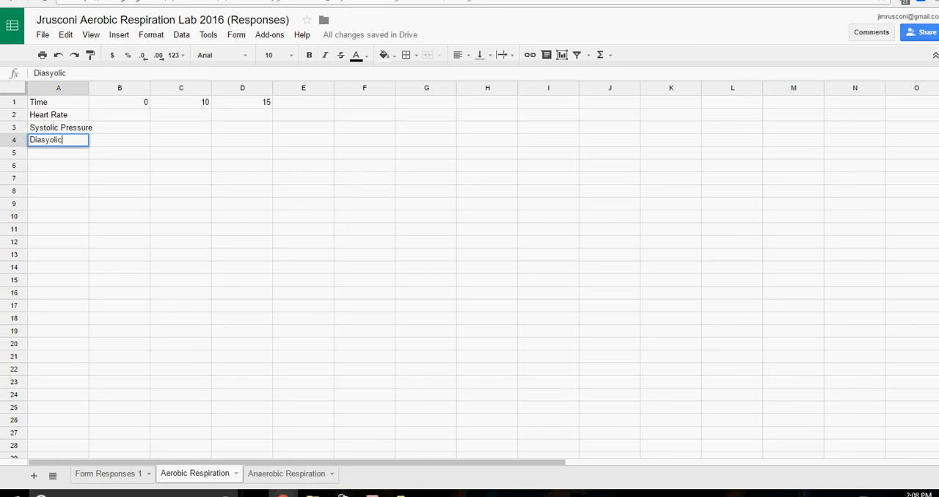
key("Return")
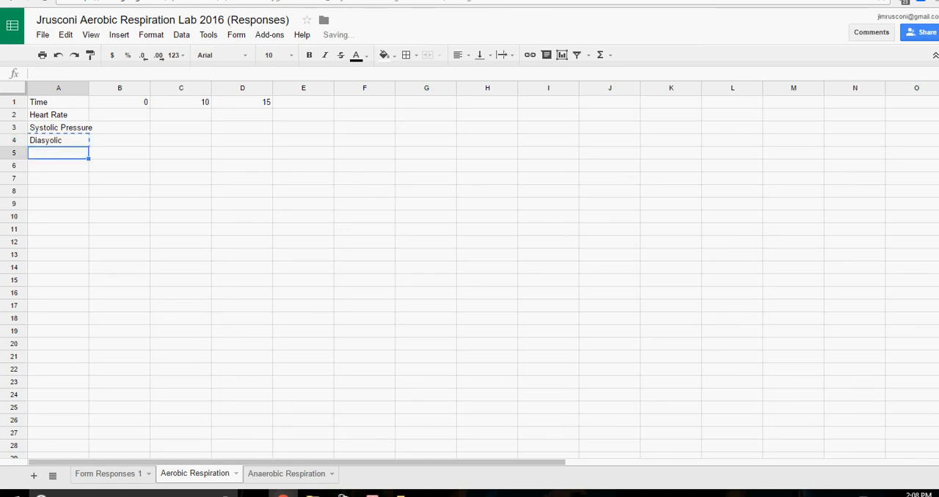
key("Up")
key("BackSpace")
type("Diasy")
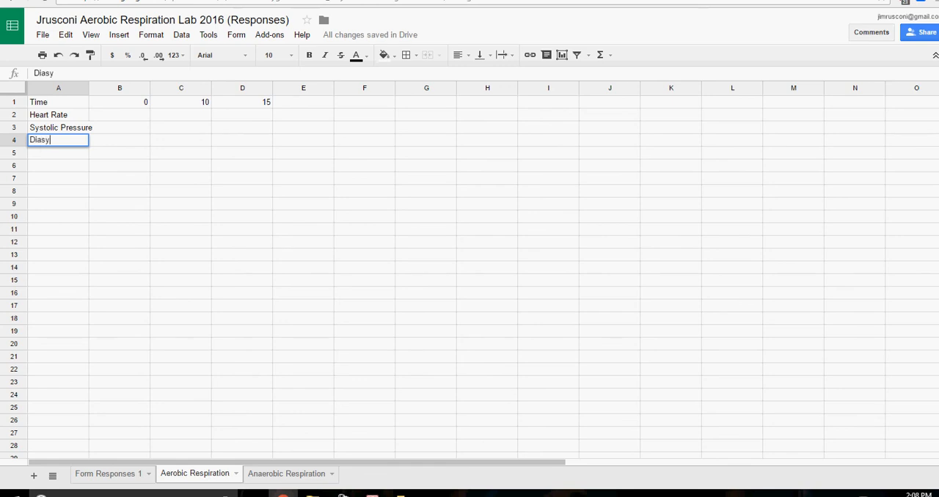
key("BackSpace")
type("tolic")
key("Tab")
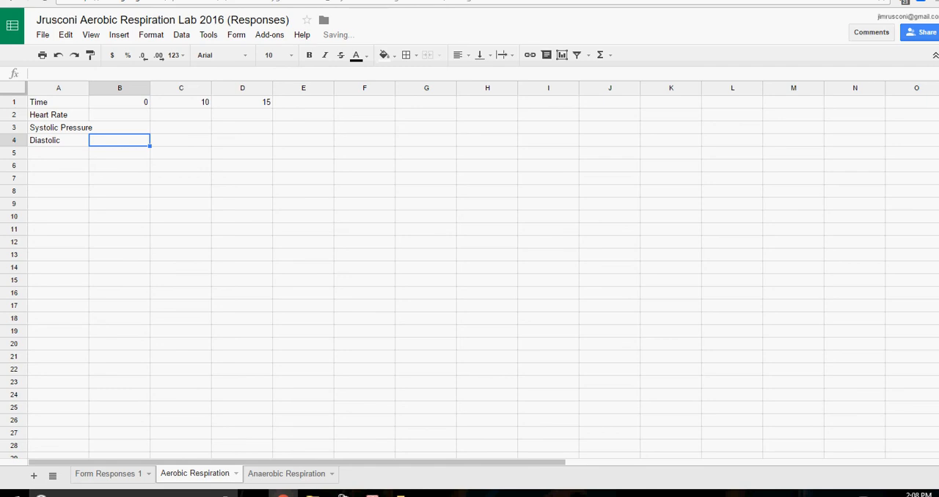
Extend the A4 label to read Diastolic Pressure.
double_click(58, 140)
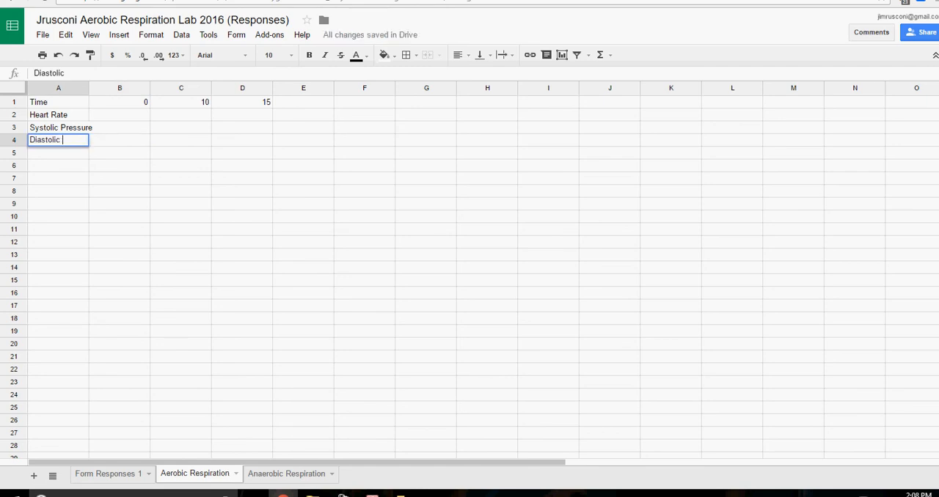
type("Pressu")
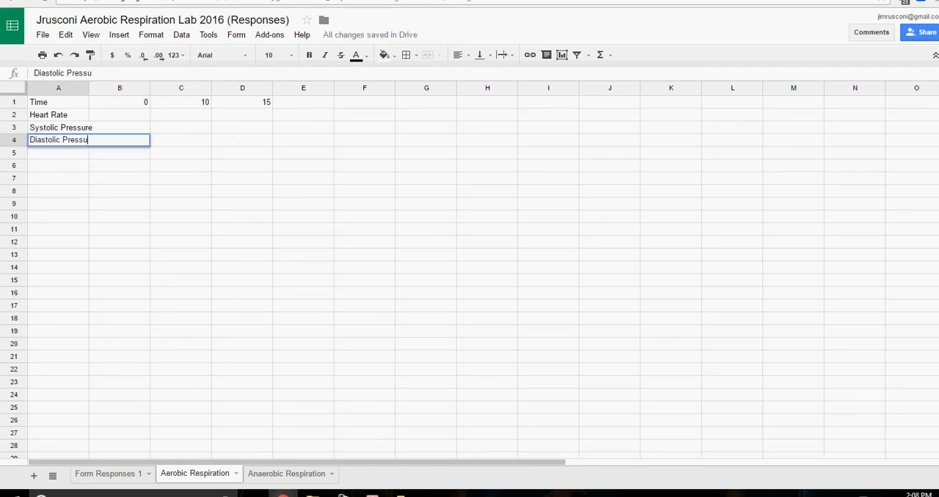
type("re")
key("Return")
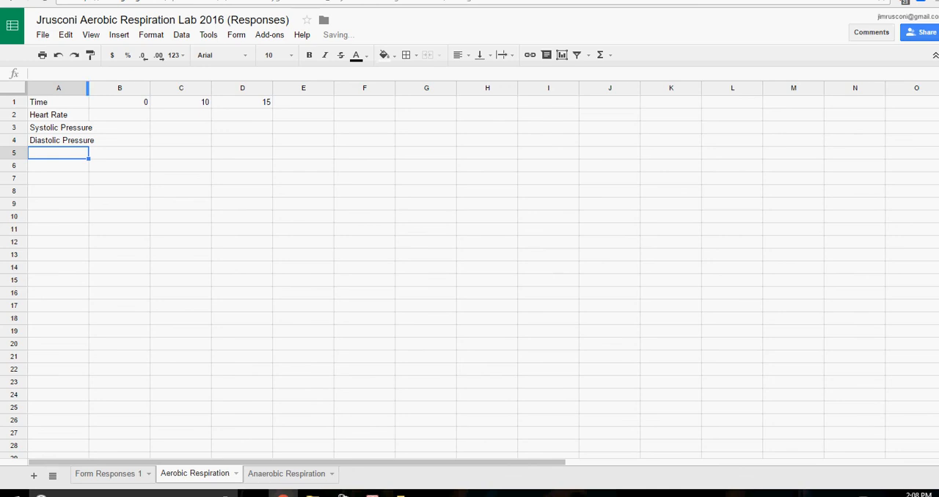
Widen column A to fit the labels and make the whole column bold.
left_click_drag(88, 88, 100, 88)
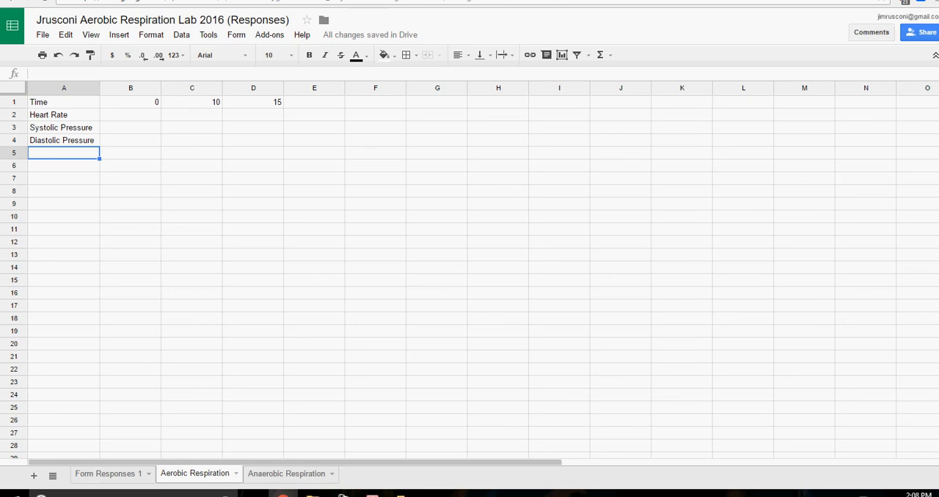
left_click(93, 88)
left_click(309, 55)
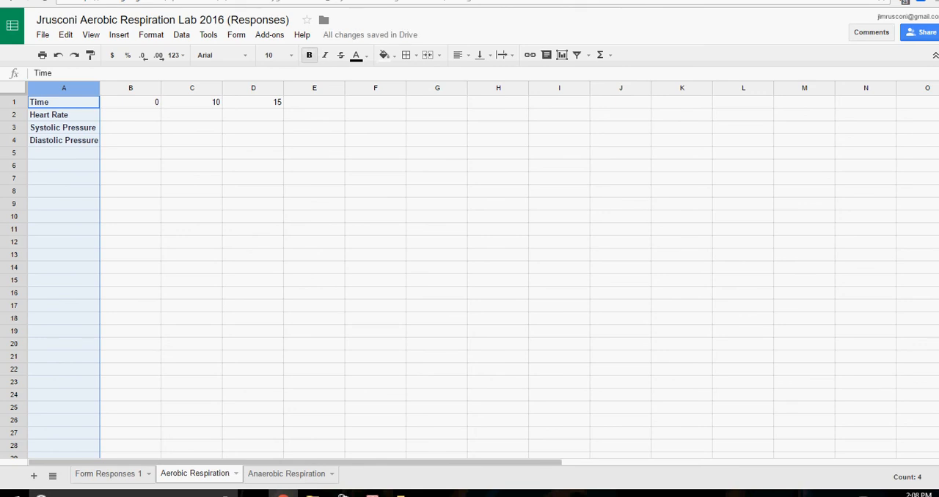
Copy the heart rate averages in D2:F2 of the Form Responses 1 sheet for the Aerobic Respiration sheet.
left_click(109, 475)
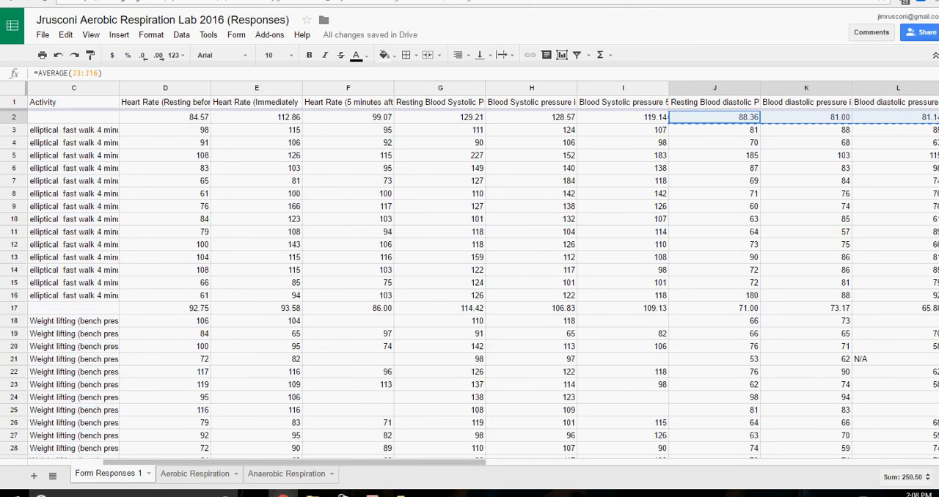
left_click_drag(167, 117, 348, 117)
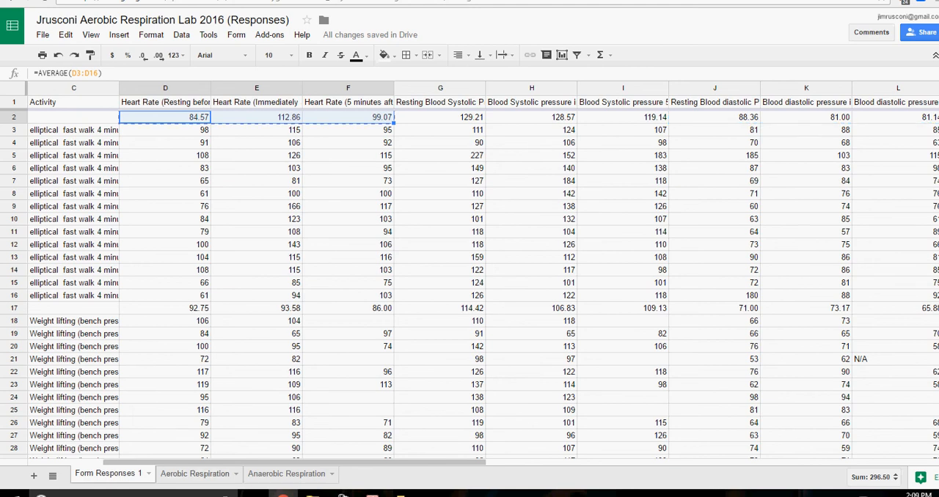
left_click(195, 474)
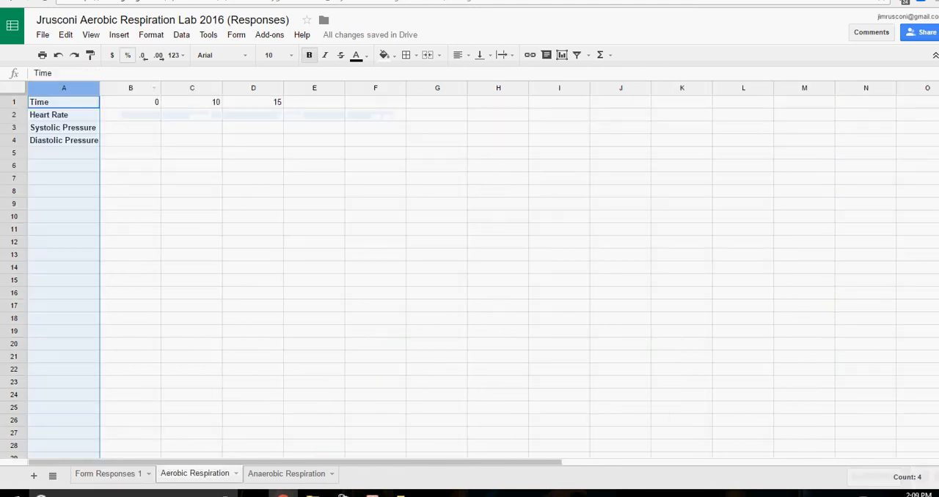
Paste the heart rate averages as values only starting at cell B2 of the Aerobic Respiration sheet.
left_click(130, 115)
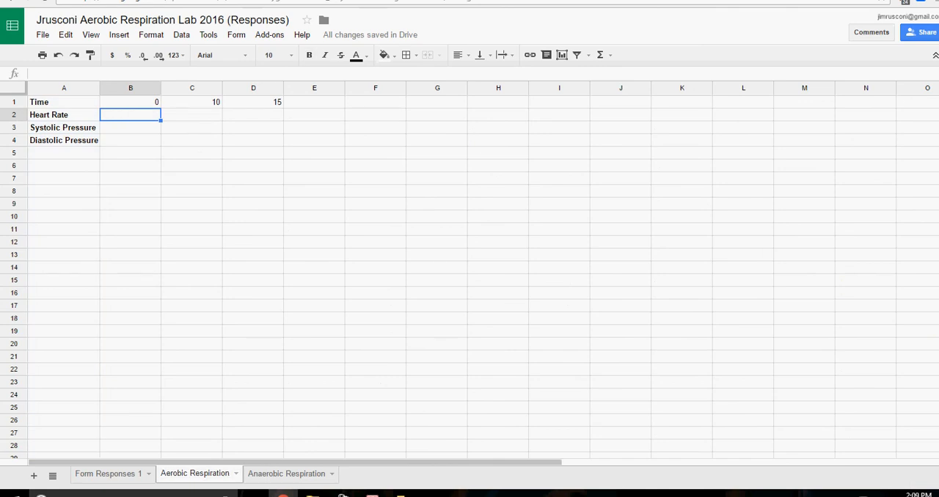
right_click(145, 116)
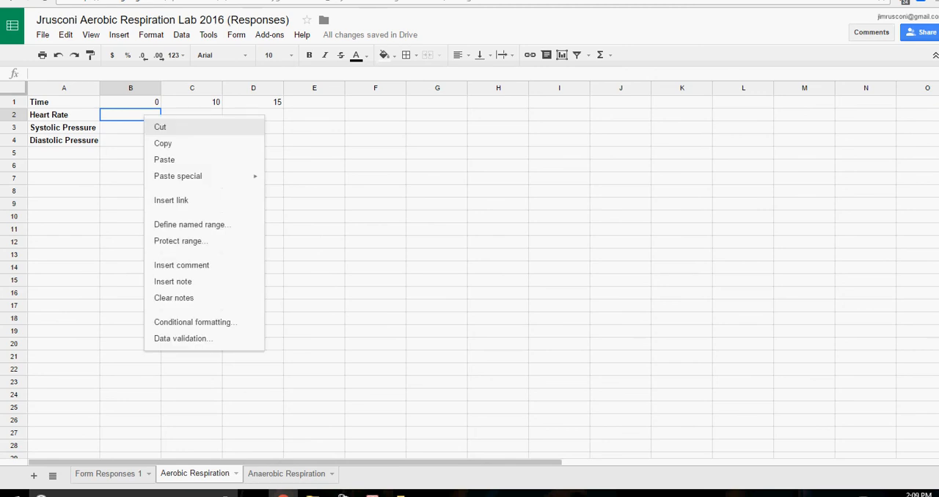
mouse_move(206, 177)
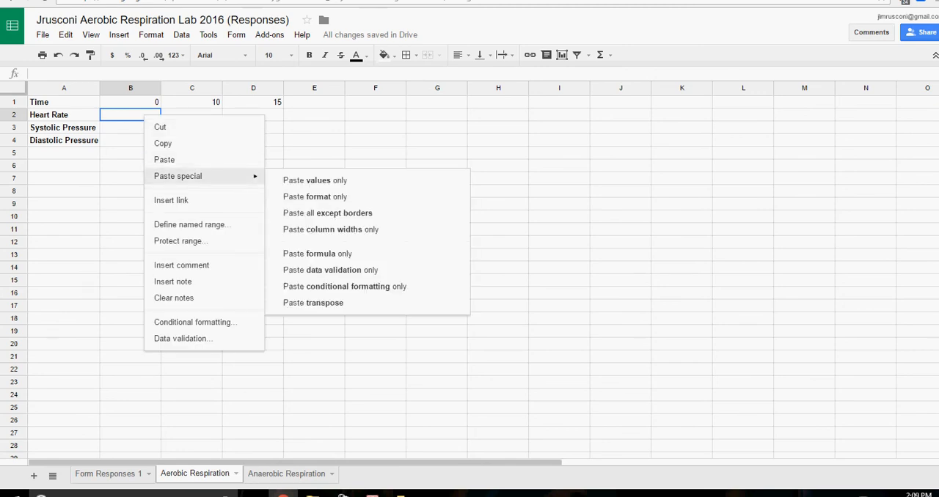
left_click(315, 180)
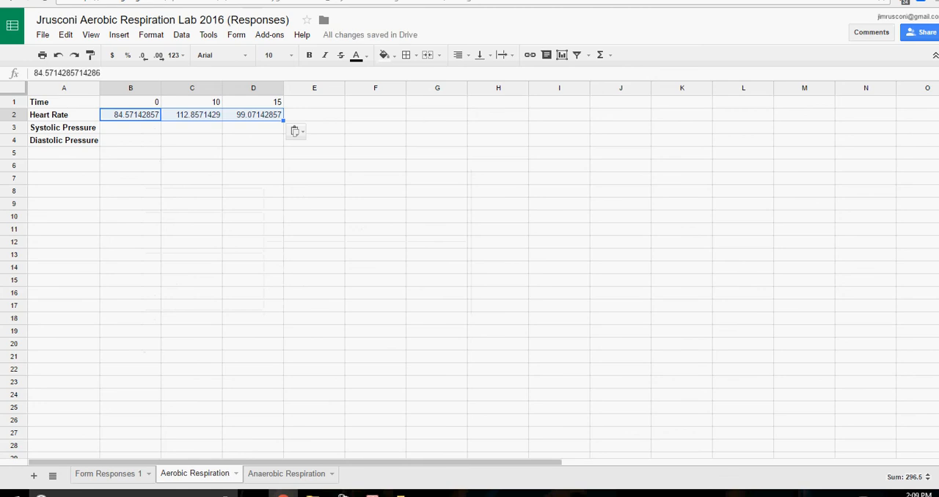
Paste the copied heart rate averages with their formulas into B2:D2.
right_click(130, 120)
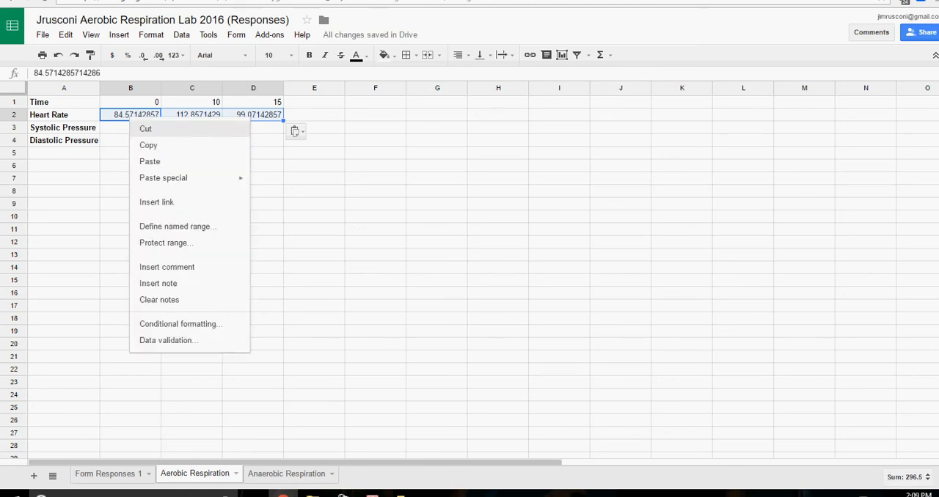
left_click(150, 162)
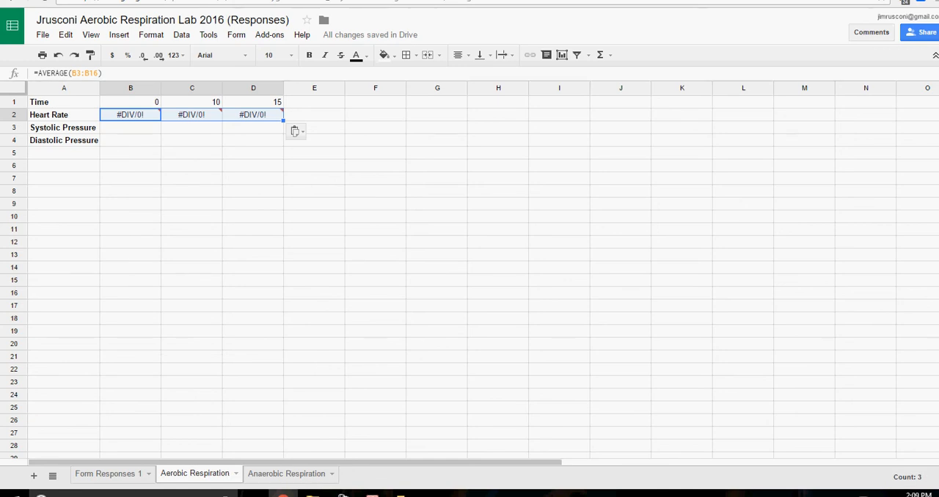
Paste the heart rate averages into B2:D2 as values only.
mouse_move(132, 115)
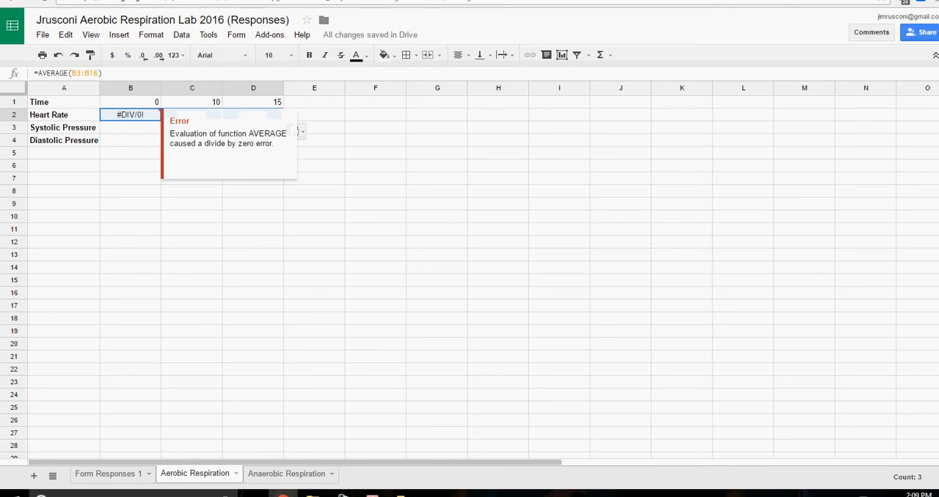
right_click(119, 115)
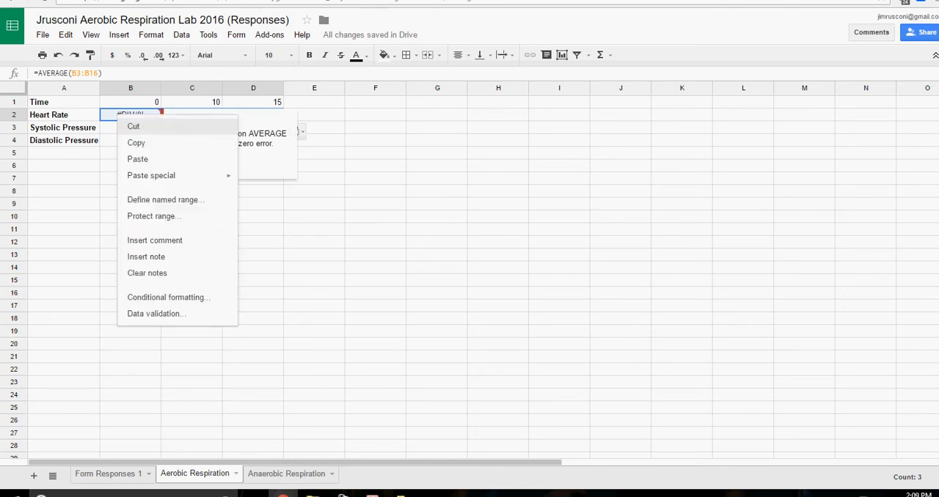
mouse_move(176, 176)
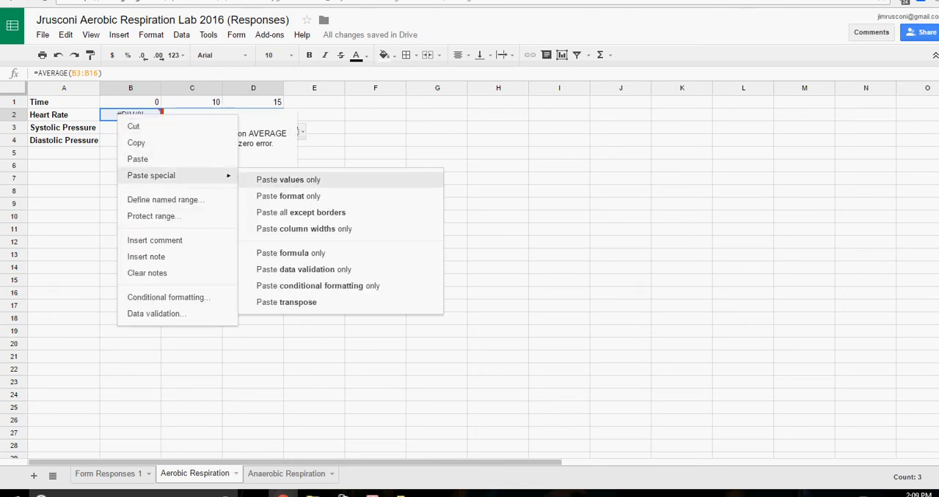
left_click(289, 180)
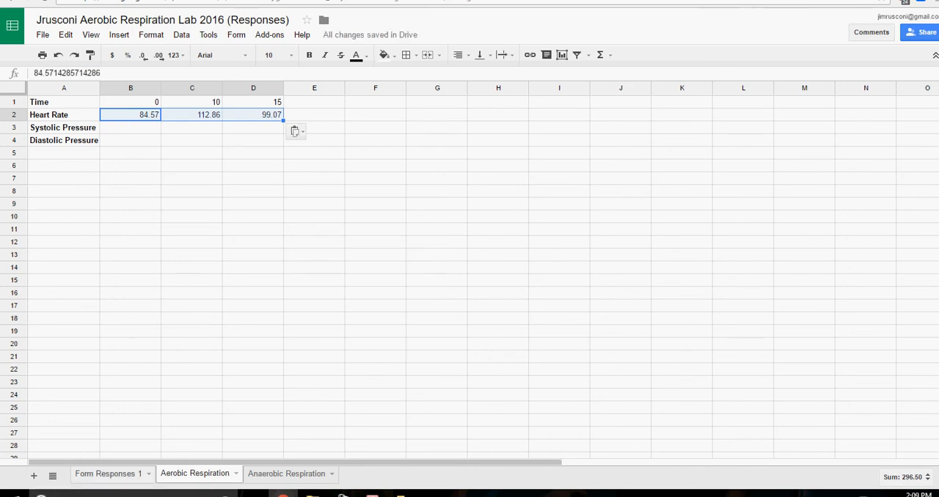
Copy the systolic pressure averages in G2:I2 of the Form Responses 1 sheet.
left_click(108, 474)
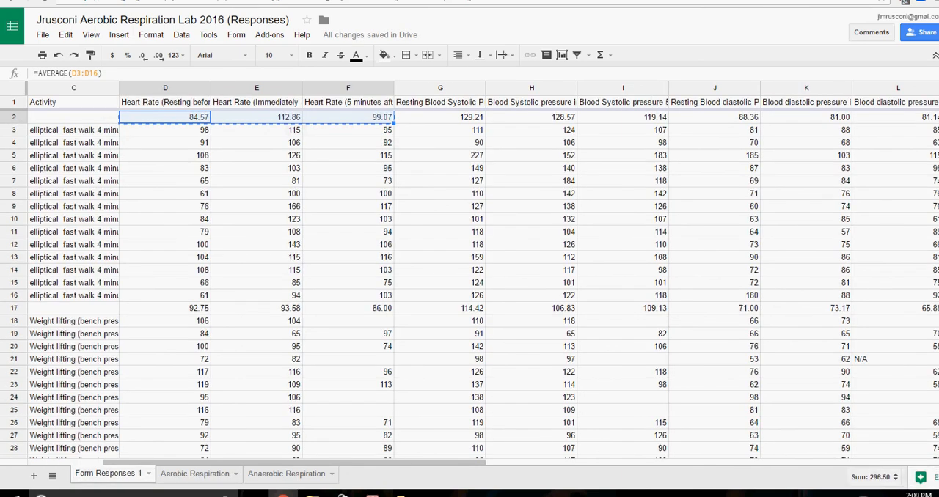
left_click(440, 117)
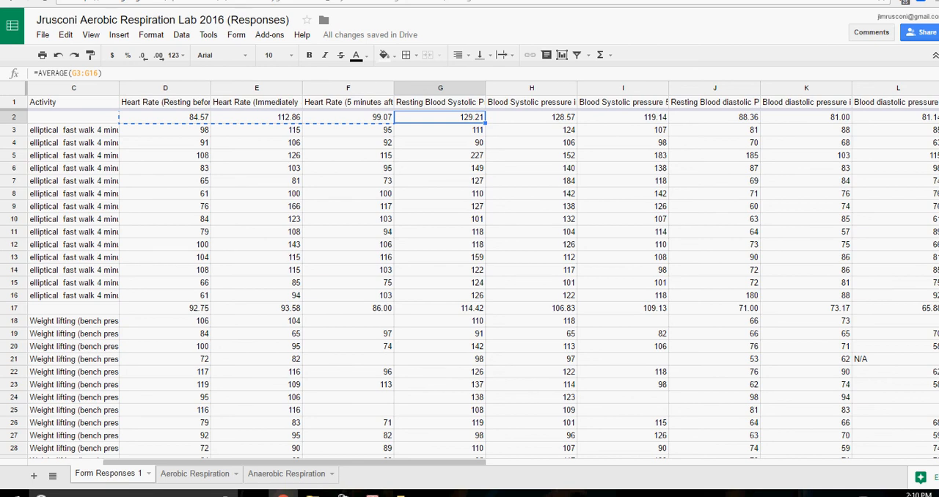
key("shift+Right")
key("shift+Right")
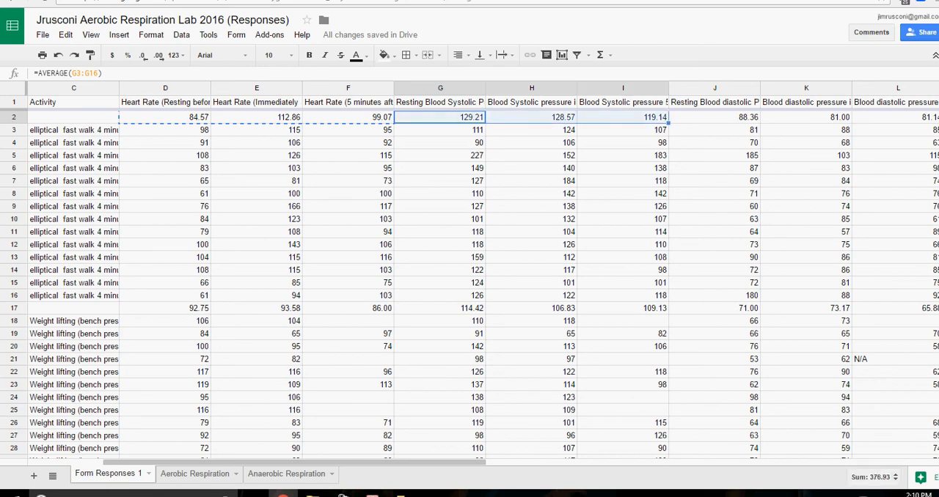
right_click(602, 122)
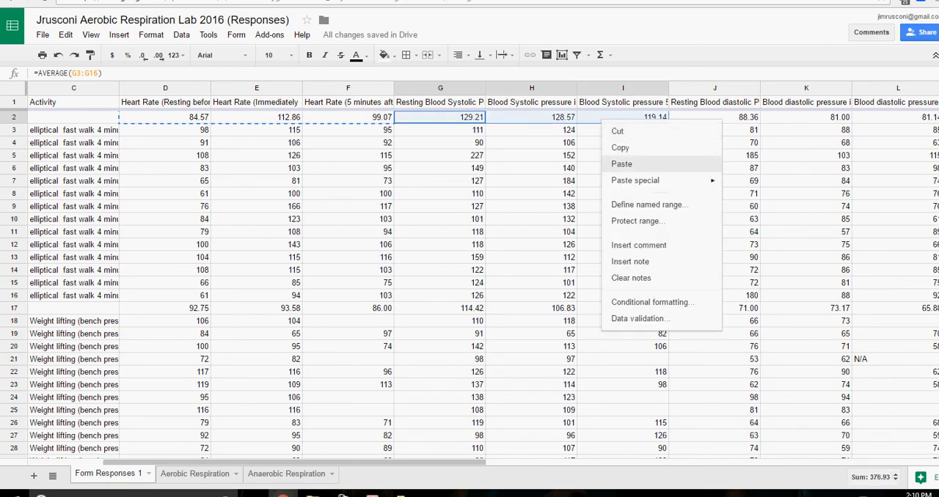
left_click(619, 148)
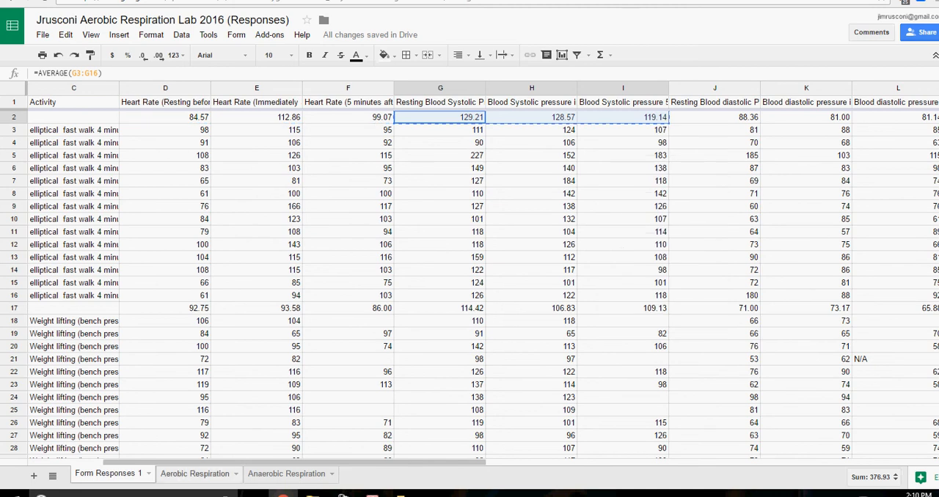
Paste the systolic pressure averages into B3:D3 of the Aerobic Respiration sheet as values only.
left_click(195, 474)
left_click(131, 128)
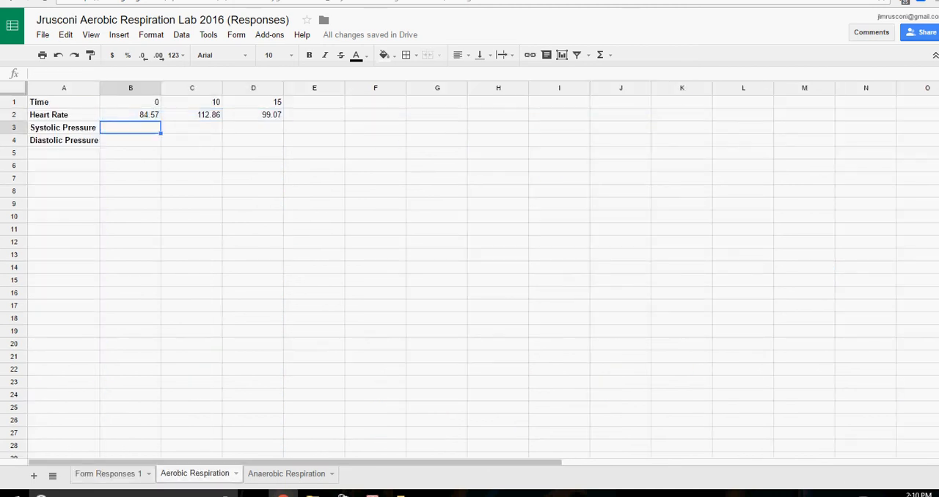
right_click(127, 128)
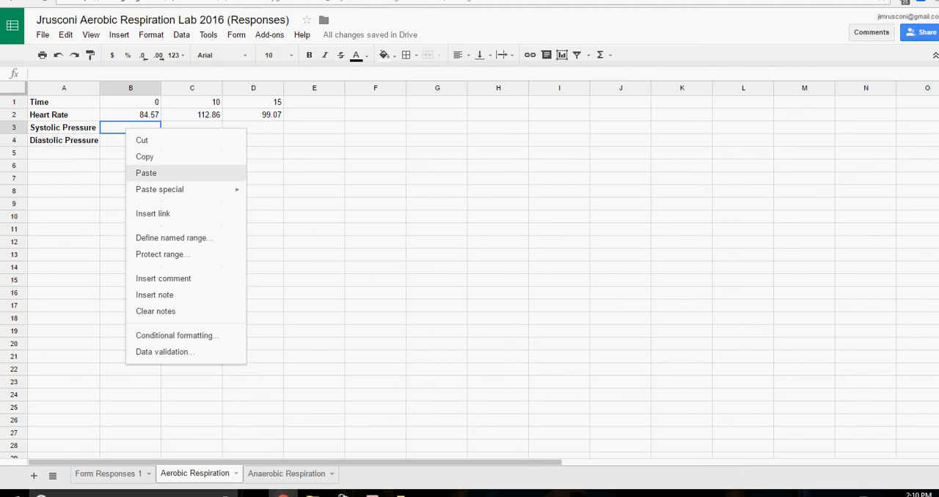
mouse_move(183, 189)
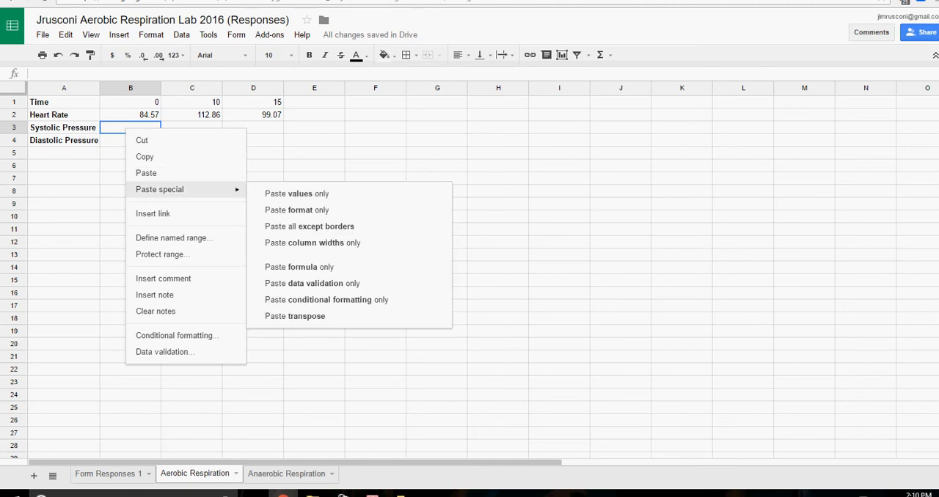
left_click(298, 194)
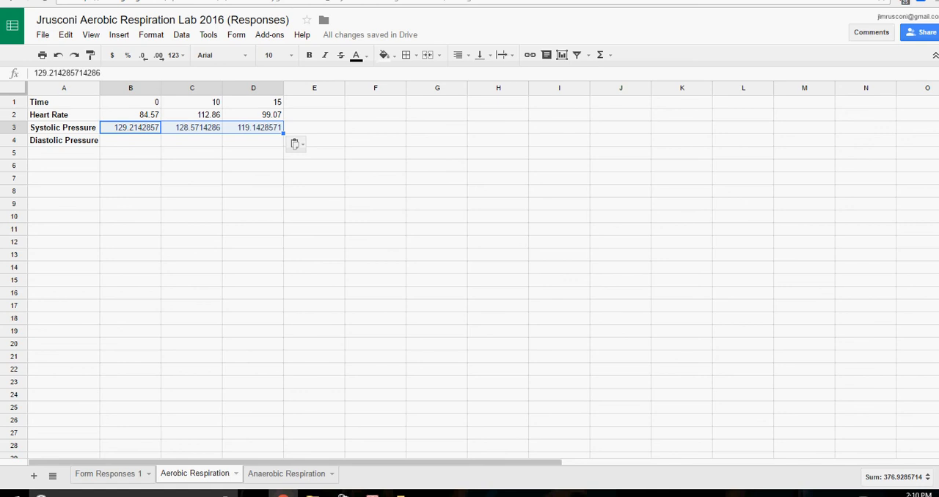
Copy the diastolic pressure averages in J2:L2 of the Form Responses 1 sheet.
left_click(130, 140)
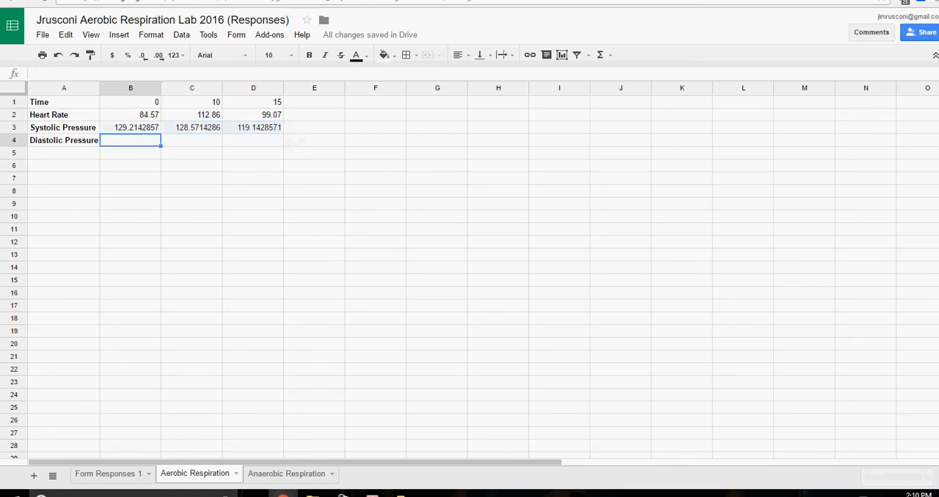
left_click(108, 474)
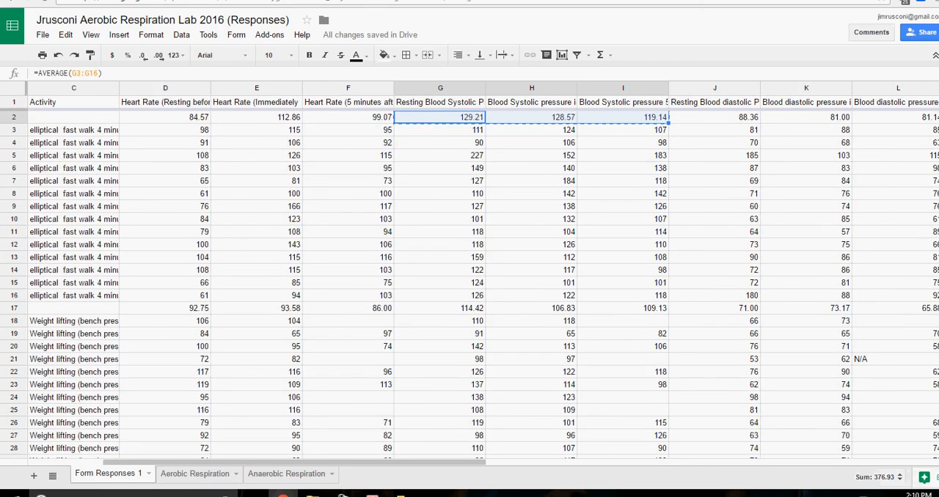
left_click(714, 118)
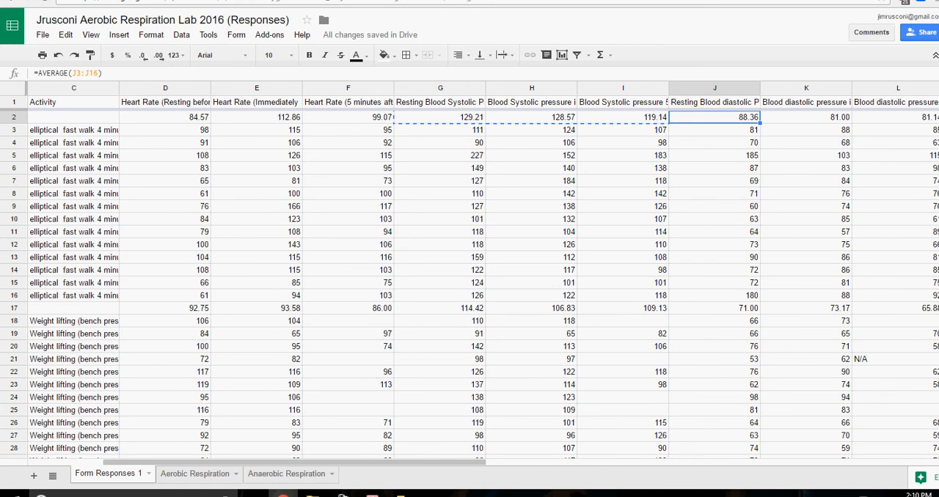
key("shift+Right")
key("shift+Right")
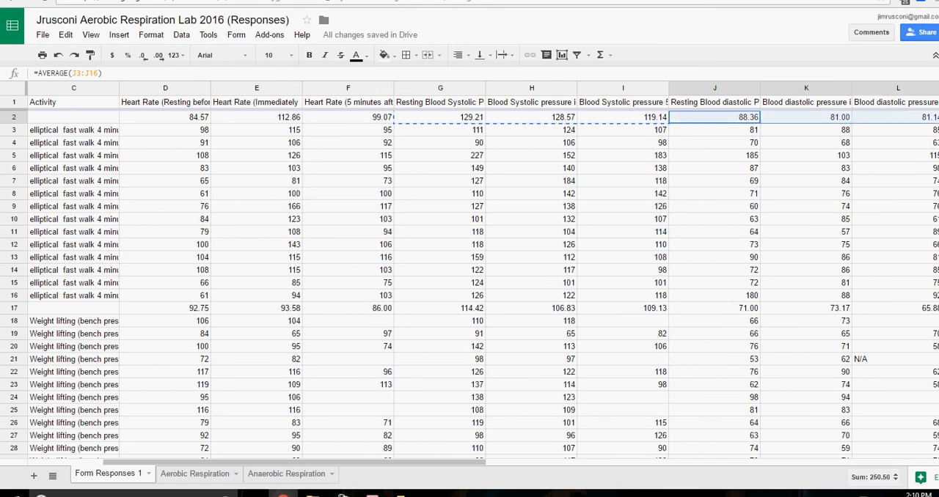
right_click(733, 118)
left_click(756, 140)
Paste the diastolic pressure averages into B4:D4 of the Aerobic Respiration sheet as values only.
left_click(195, 474)
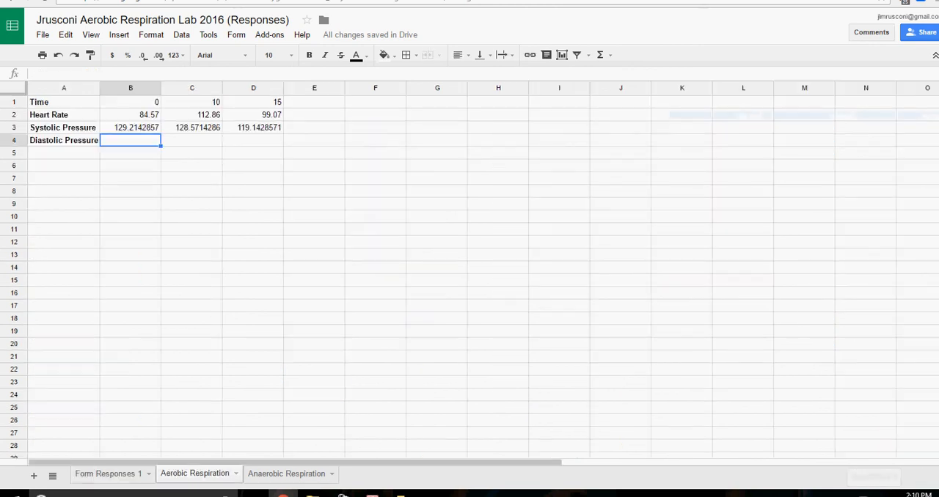
right_click(119, 146)
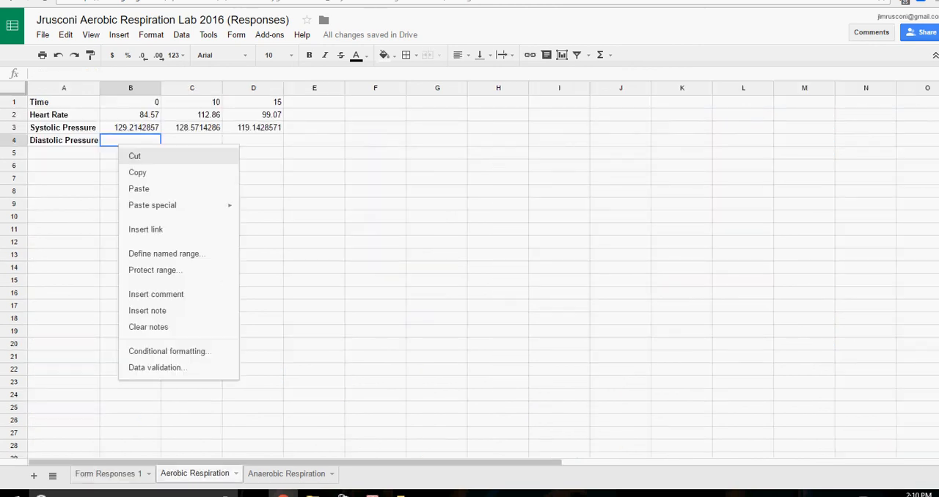
mouse_move(176, 205)
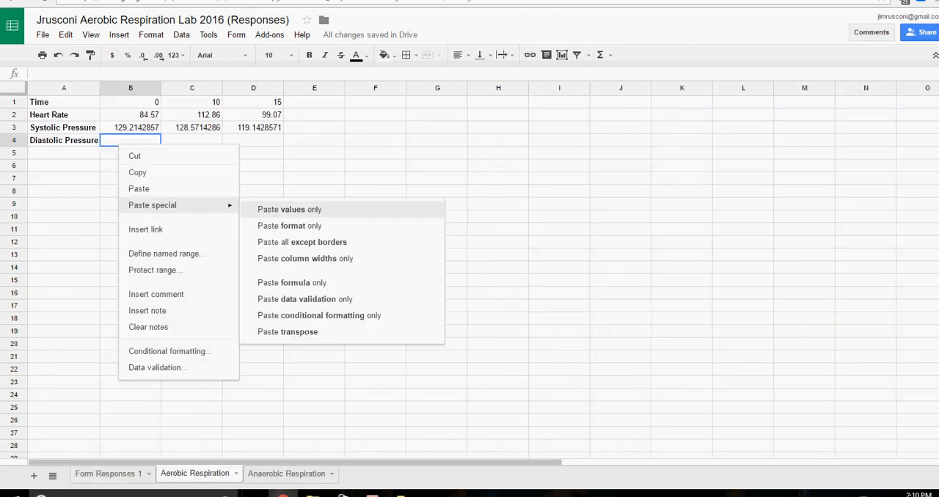
left_click(293, 209)
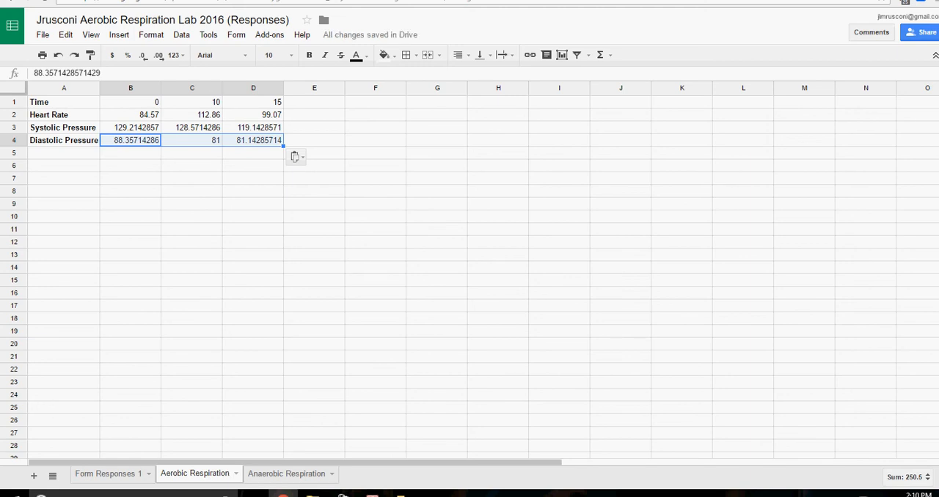
Format the whole sheet as numbers with two decimal places.
key("ctrl+a")
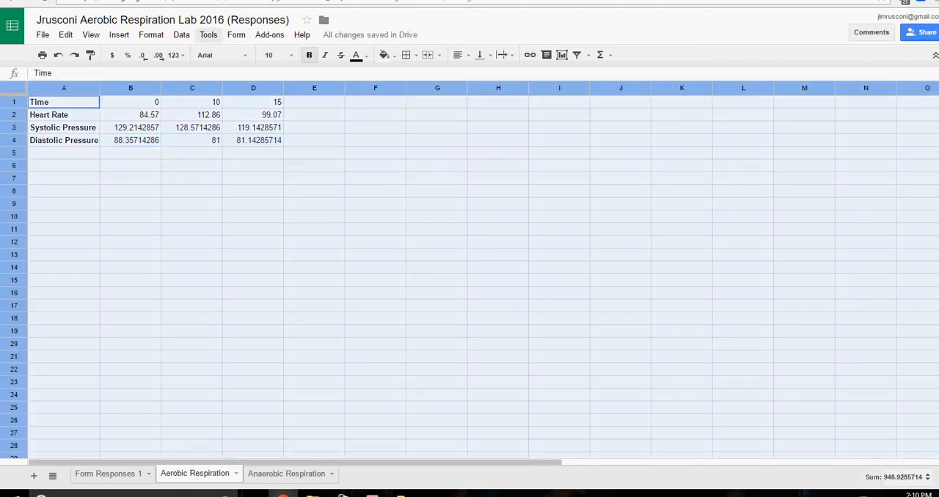
left_click(151, 35)
mouse_move(167, 55)
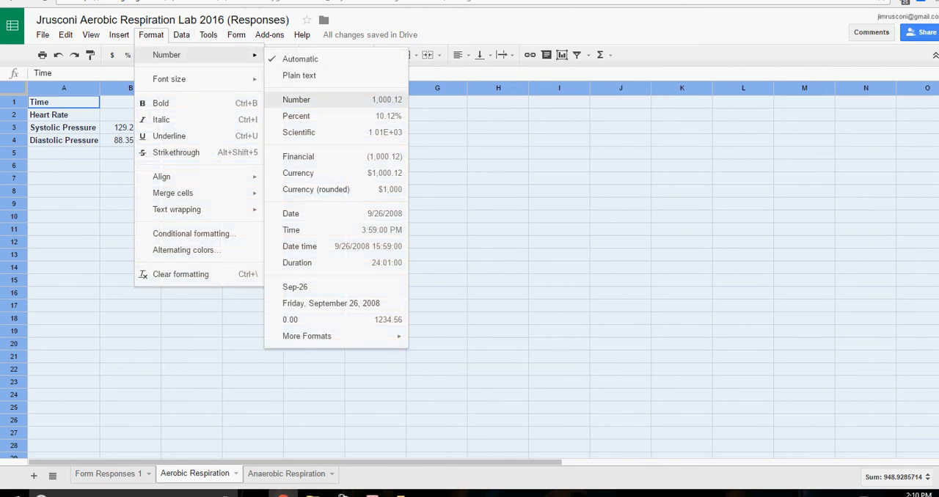
left_click(297, 99)
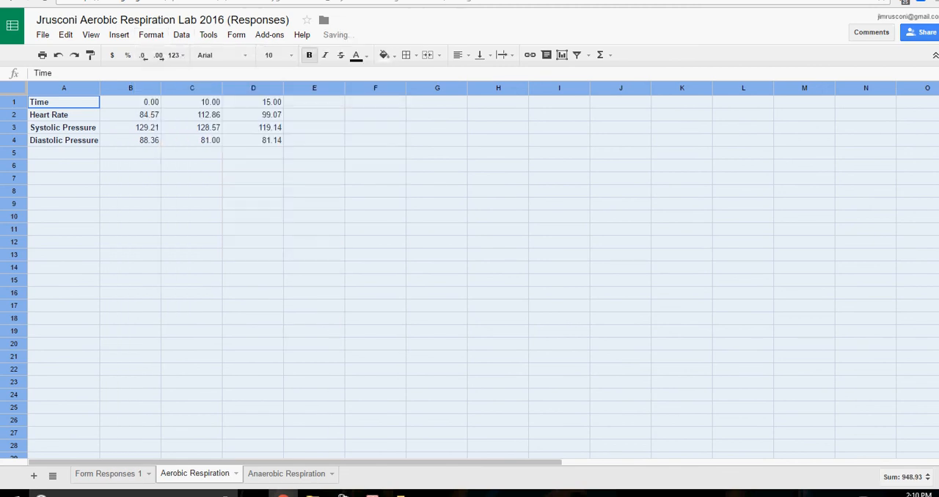
Undo the two-decimal number formatting of the sheet.
left_click(130, 102)
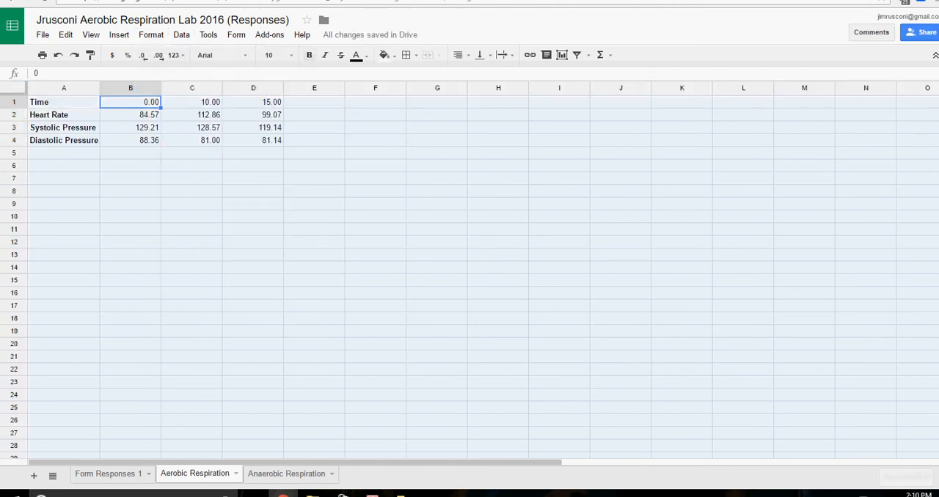
key("shift+Right")
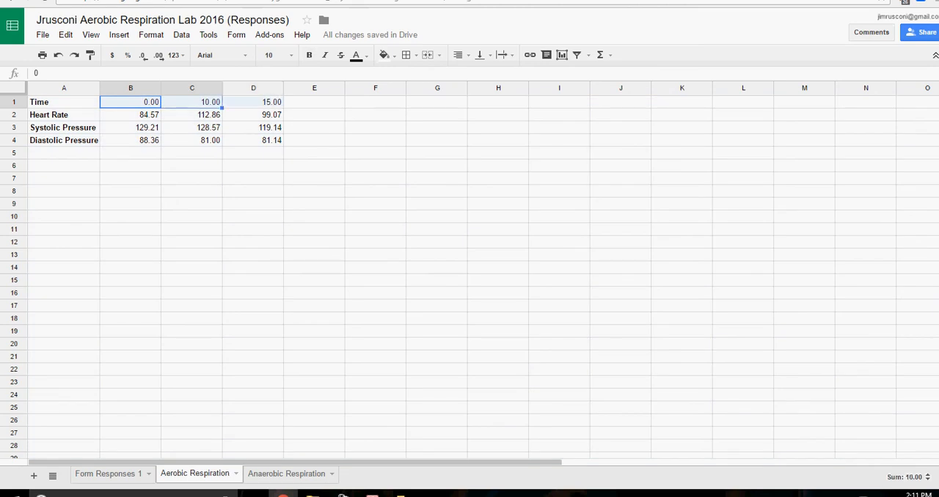
key("shift+Right")
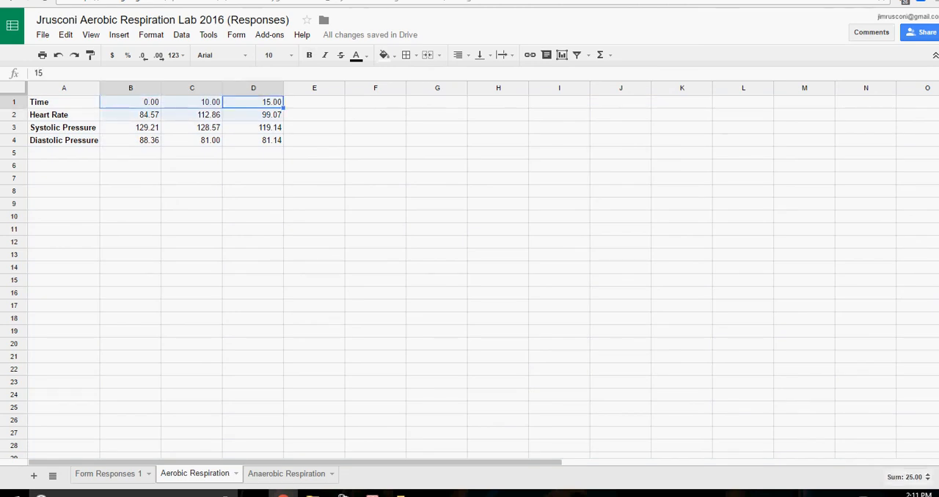
left_click(58, 55)
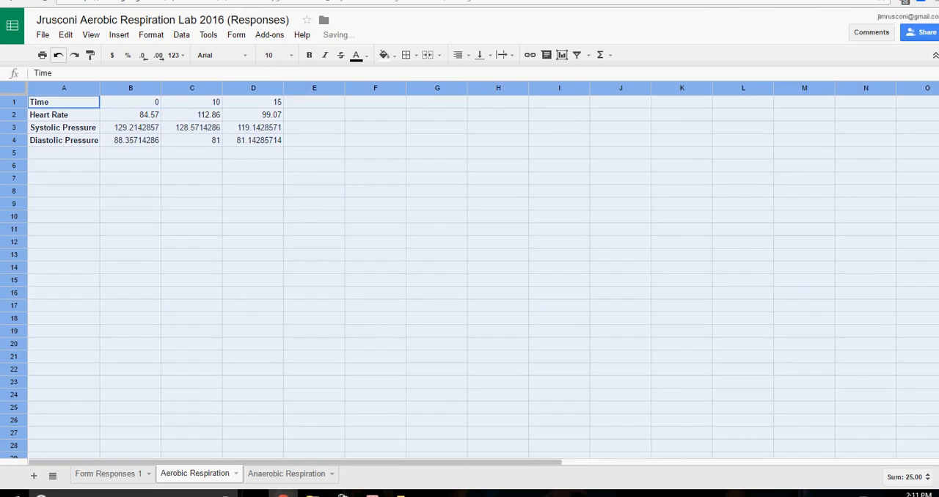
Format the averages in B2:D4 as numbers with two decimal places.
left_click(253, 179)
left_click_drag(253, 140, 139, 116)
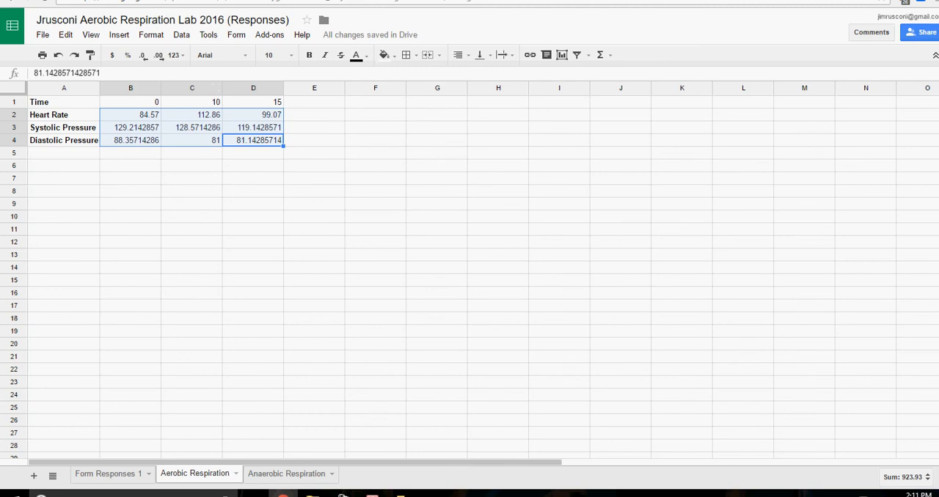
left_click(151, 35)
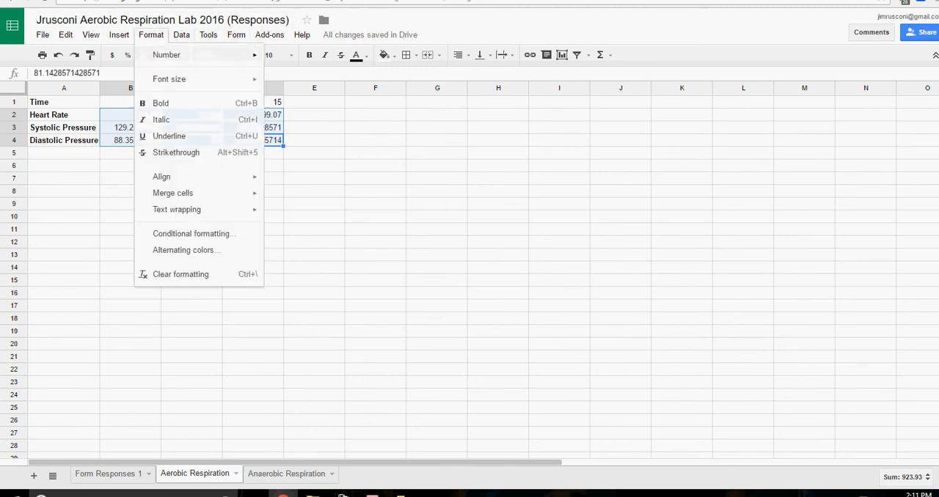
mouse_move(176, 54)
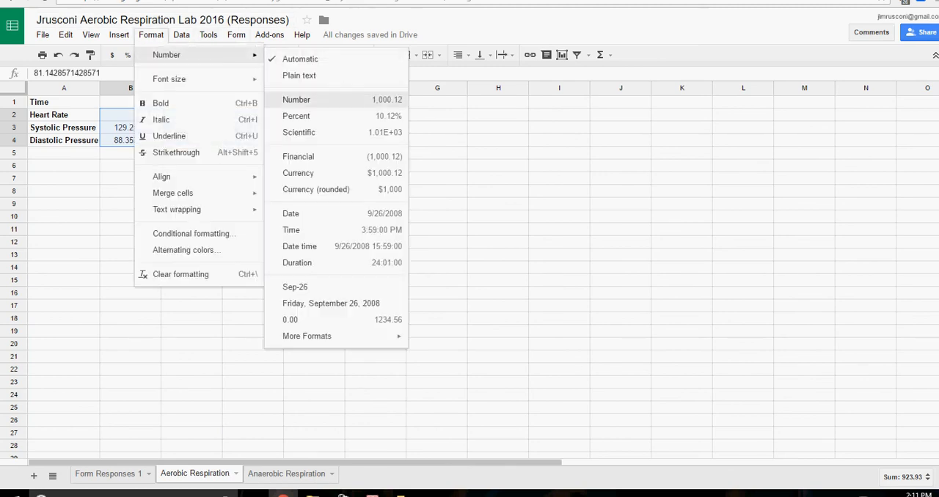
left_click(315, 99)
left_click(253, 204)
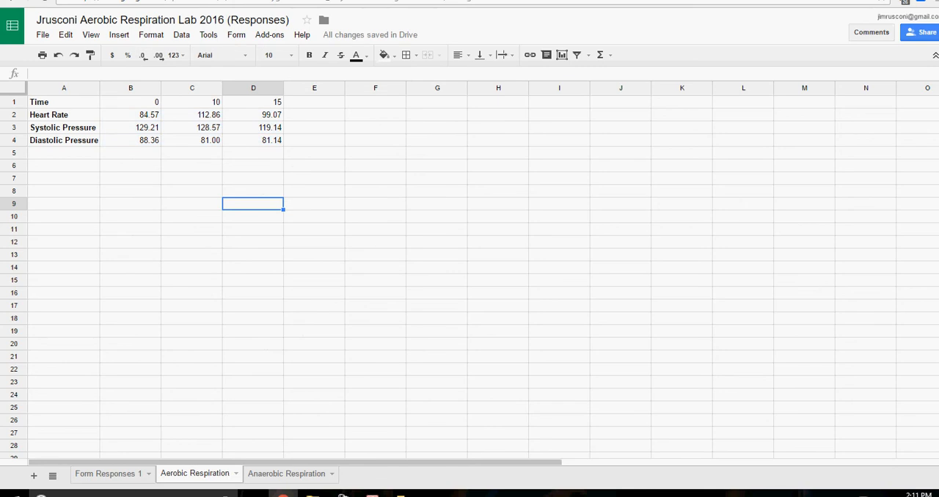
Insert a chart from the range A1:D4 and choose the line chart type.
left_click(131, 115)
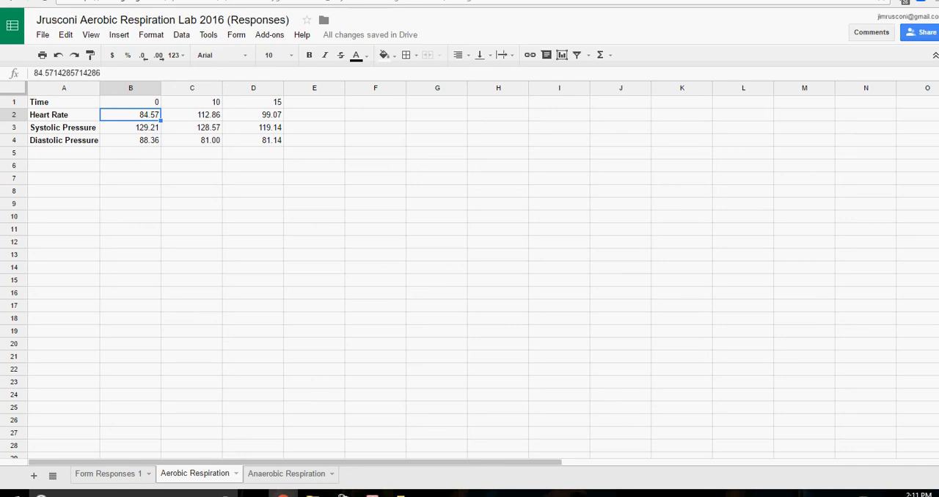
left_click(192, 115)
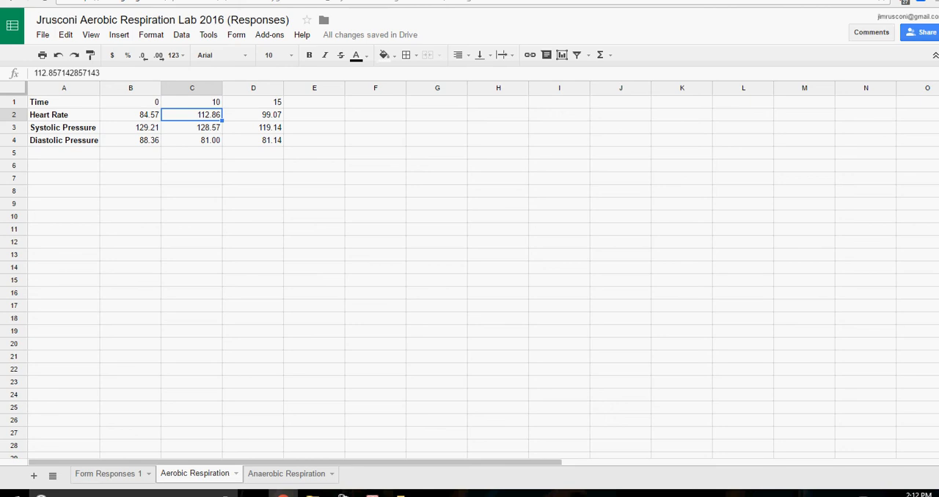
left_click(253, 140)
mouse_move(253, 140)
left_mouse_down()
mouse_move(64, 114)
mouse_move(64, 101)
left_mouse_up()
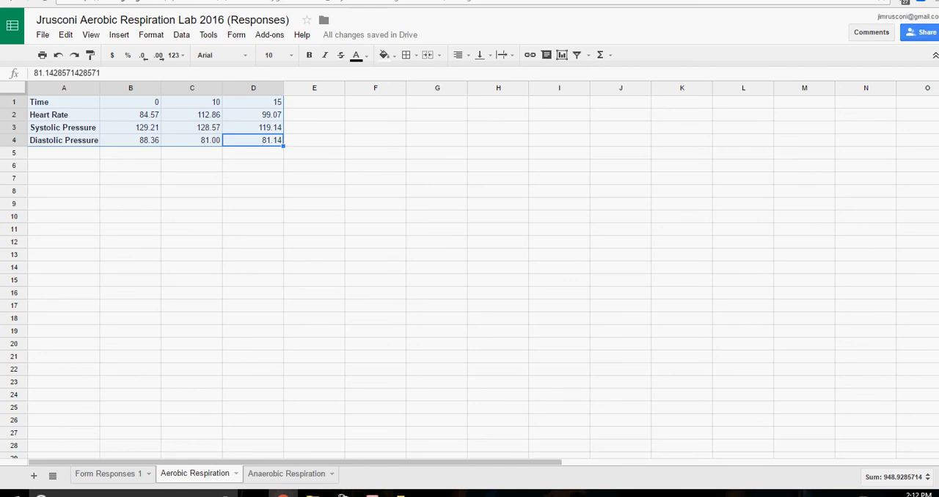
left_click(119, 34)
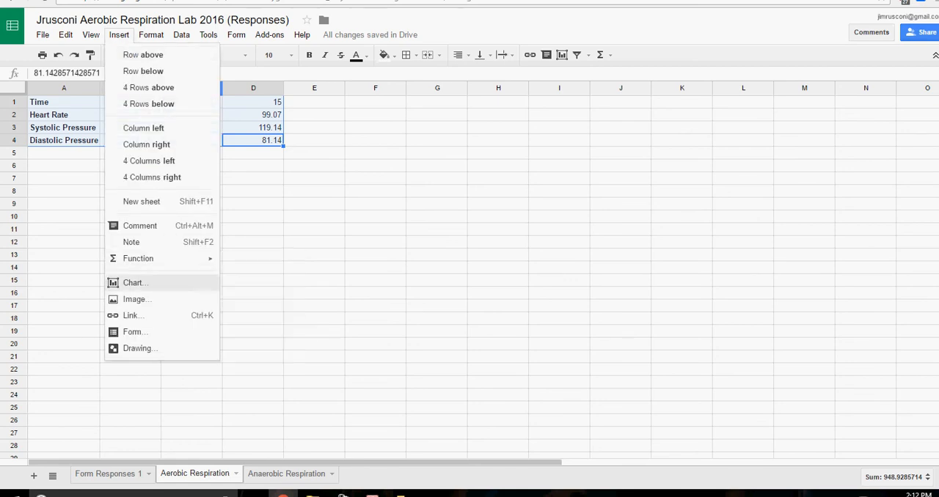
left_click(134, 282)
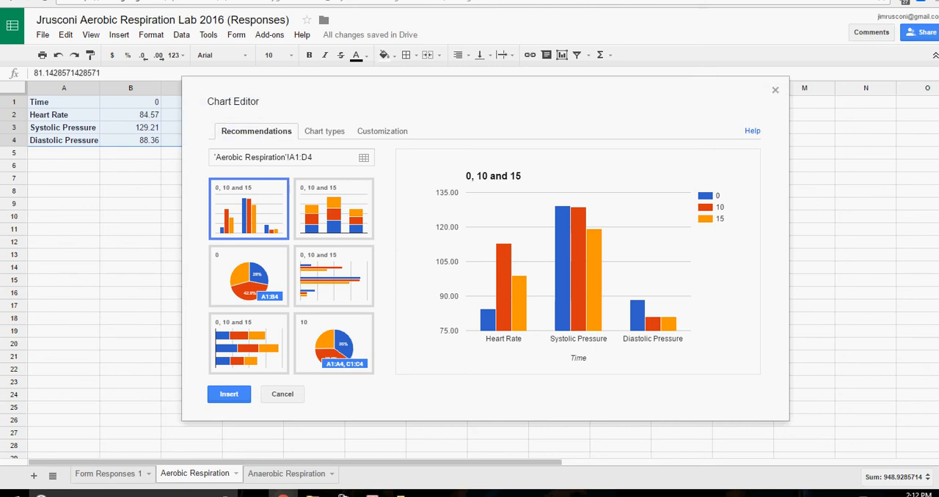
left_click(324, 131)
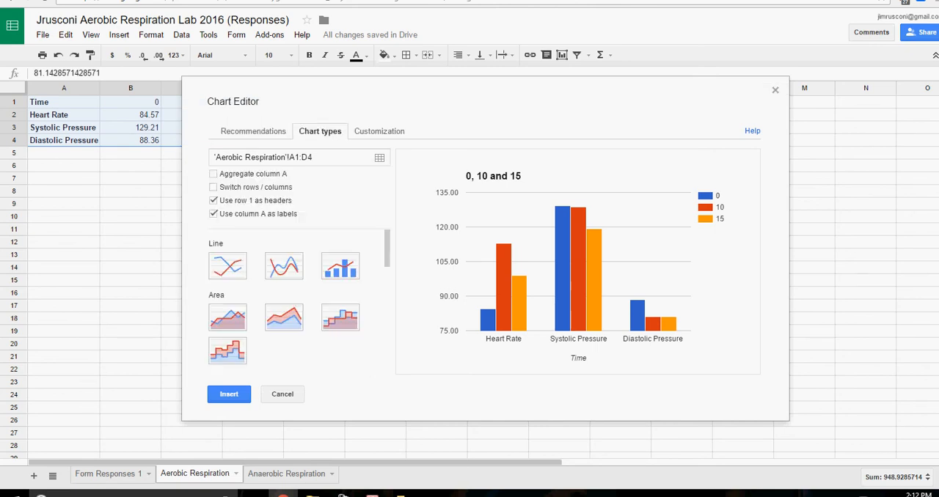
left_click(228, 266)
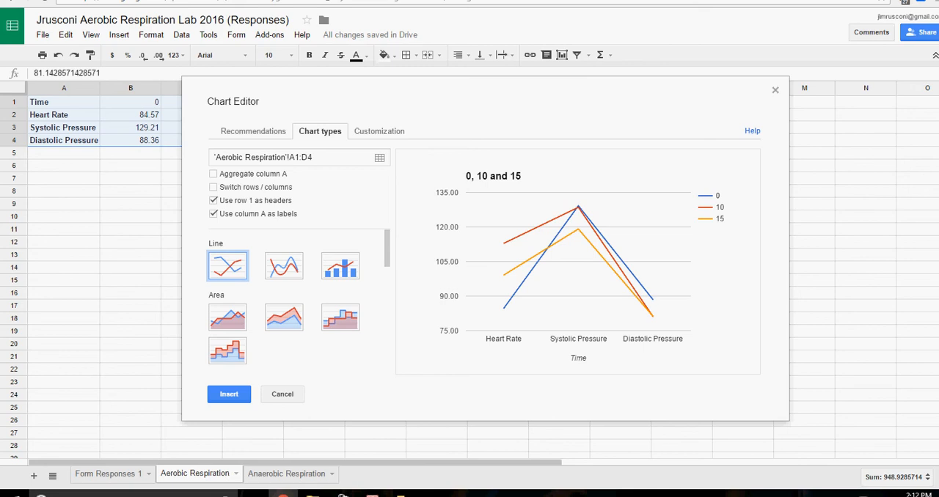
Switch the chart's rows and columns, using column A as headers and row 1 as labels.
left_click(213, 201)
left_click(213, 214)
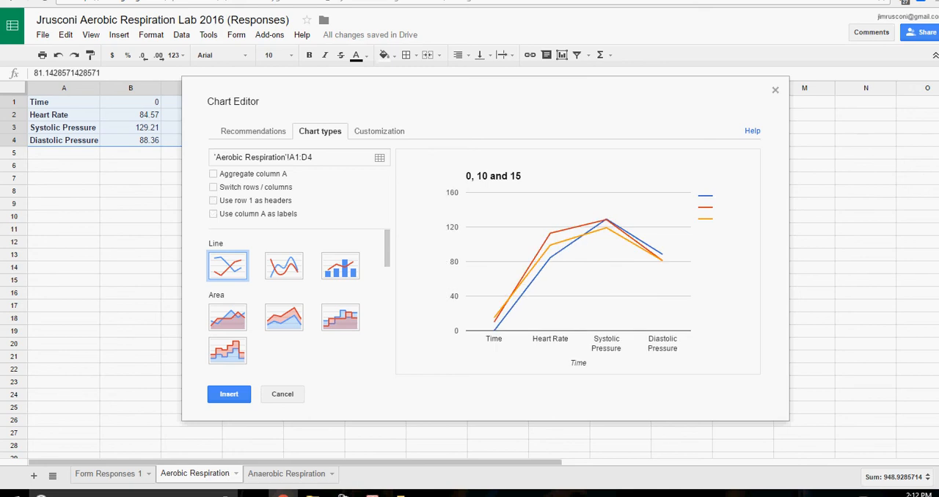
left_click(214, 187)
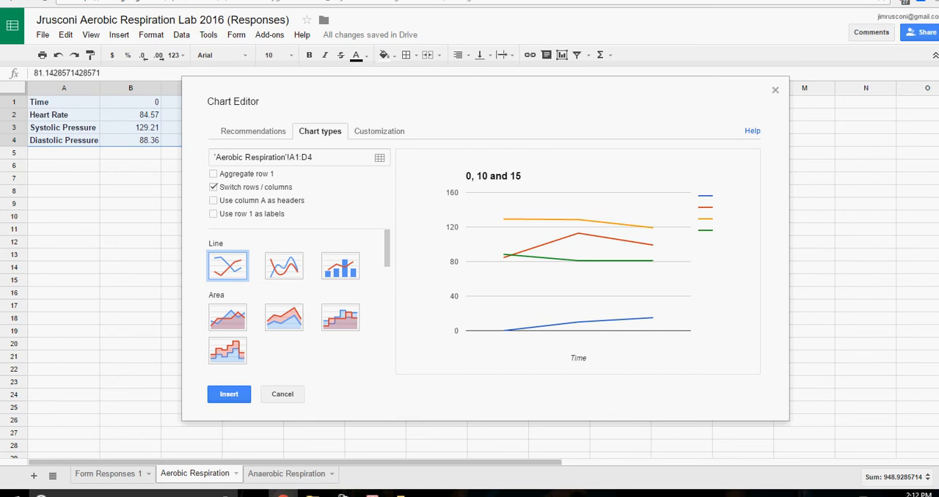
left_click(213, 187)
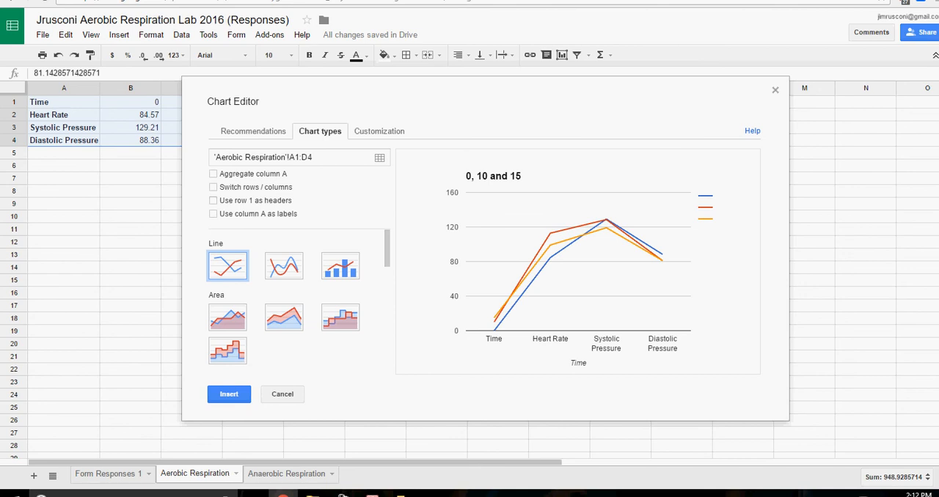
left_click(213, 200)
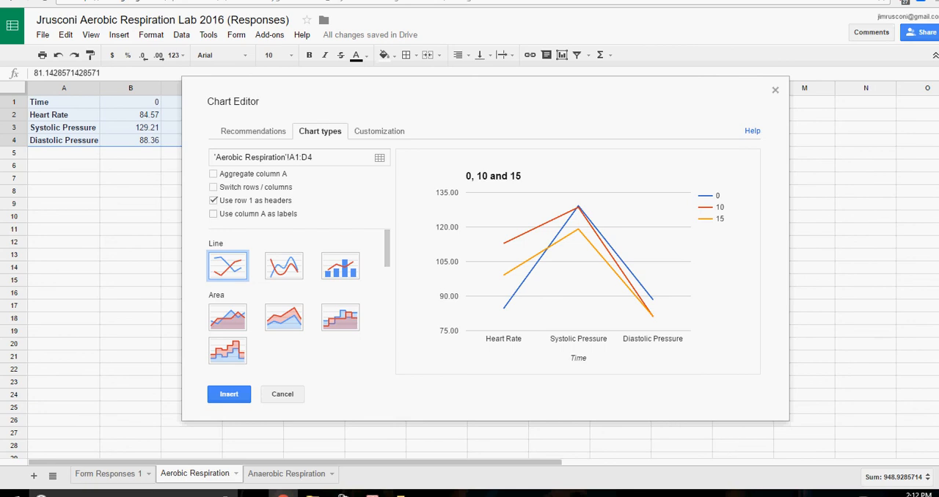
left_click(213, 187)
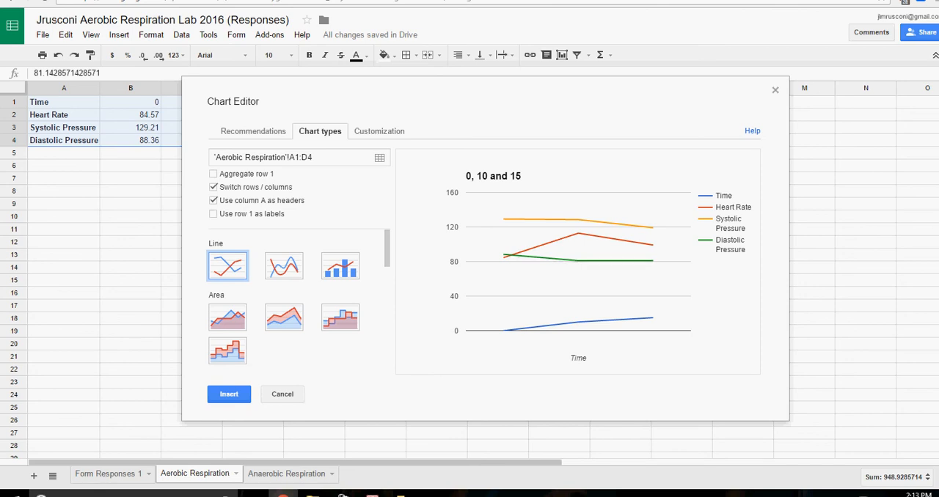
left_click(214, 214)
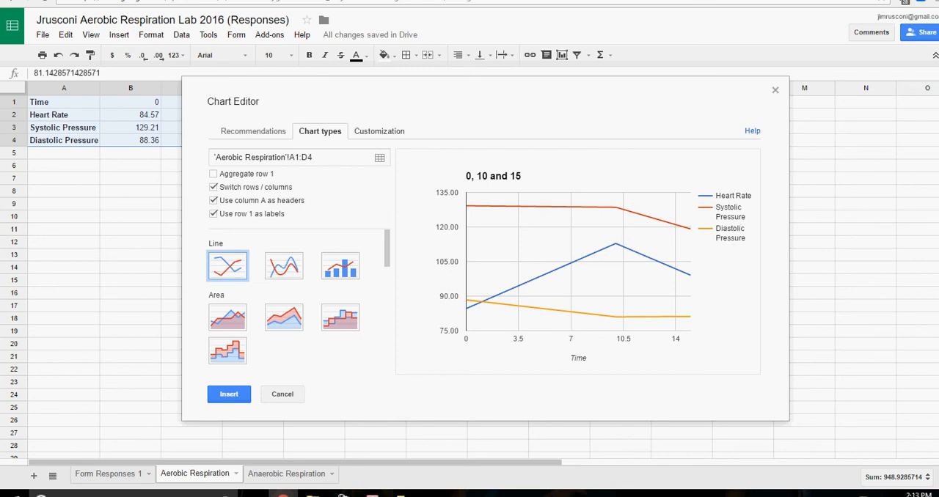
Insert the line chart into the sheet and move it below the summary table.
left_click(378, 131)
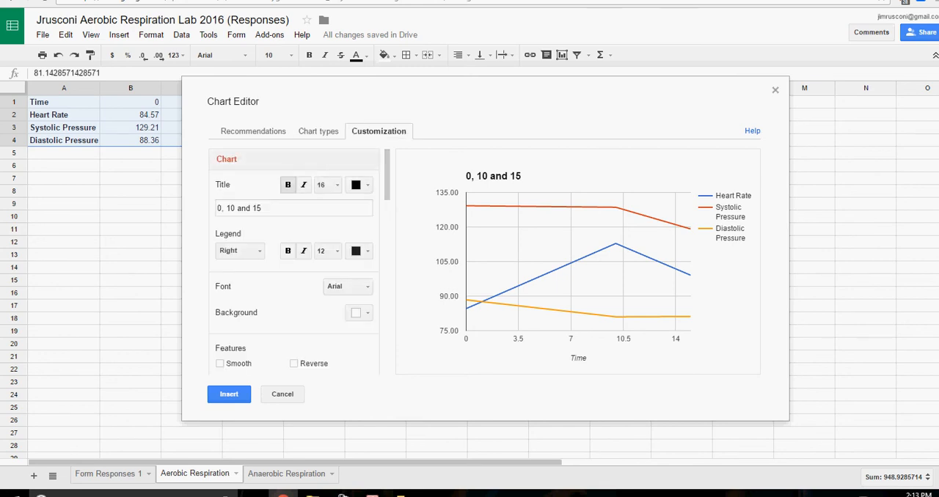
left_click(219, 363)
left_click(219, 363)
left_click(228, 394)
left_click_drag(352, 294, 244, 345)
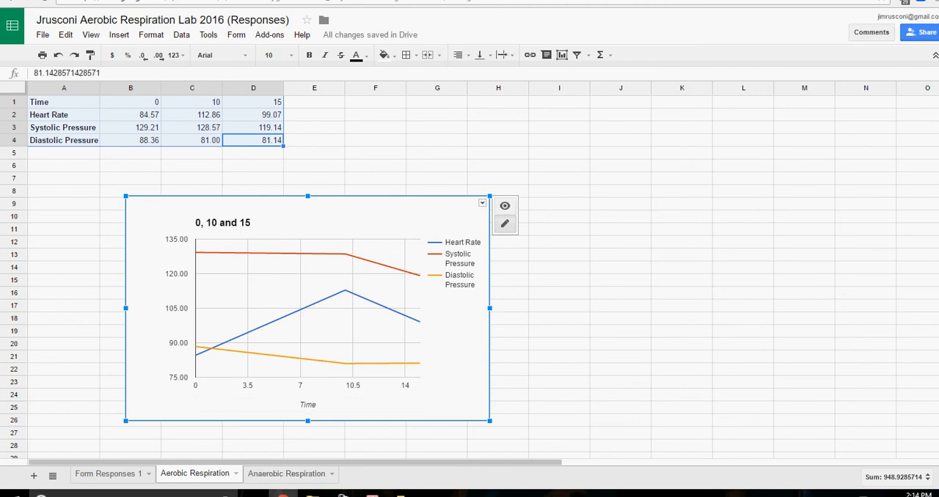
Review the heart rate and blood pressure averages in row 17 of the Form Responses 1 sheet.
left_click(287, 474)
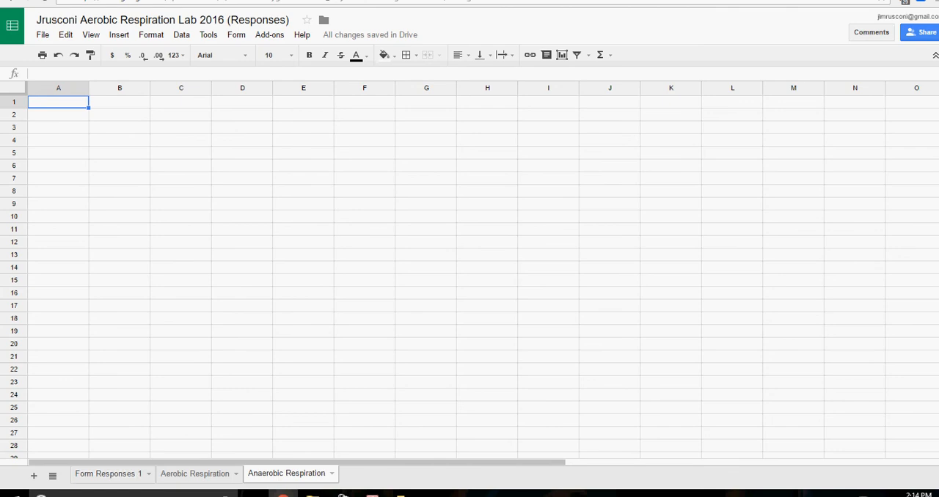
left_click(108, 474)
left_click(165, 308)
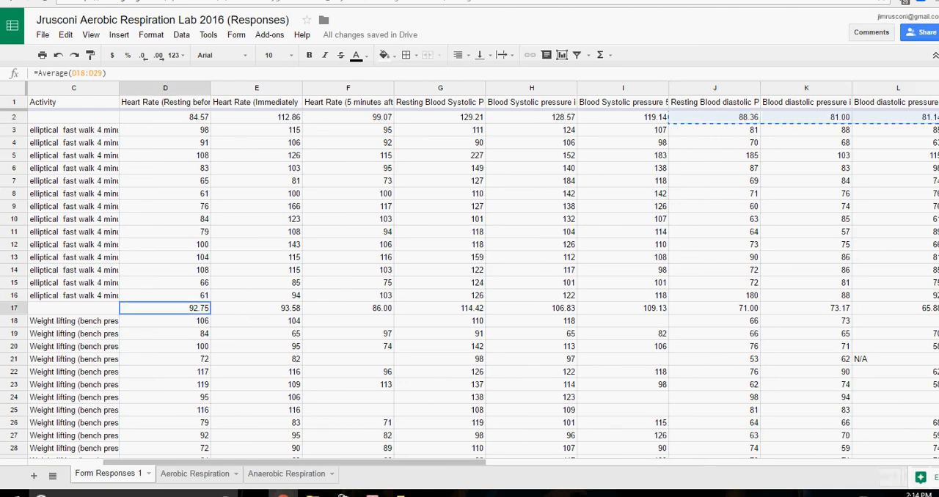
key("shift+Right")
key("shift+Right")
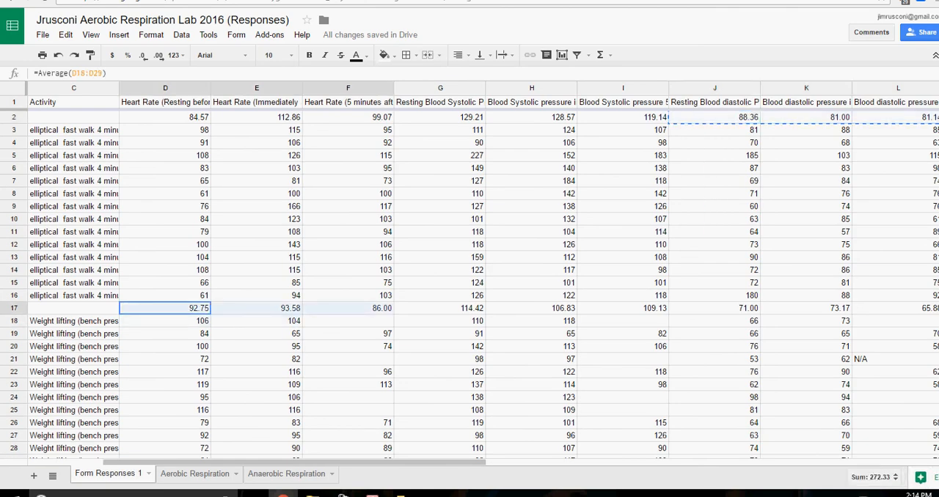
left_click_drag(440, 309, 623, 310)
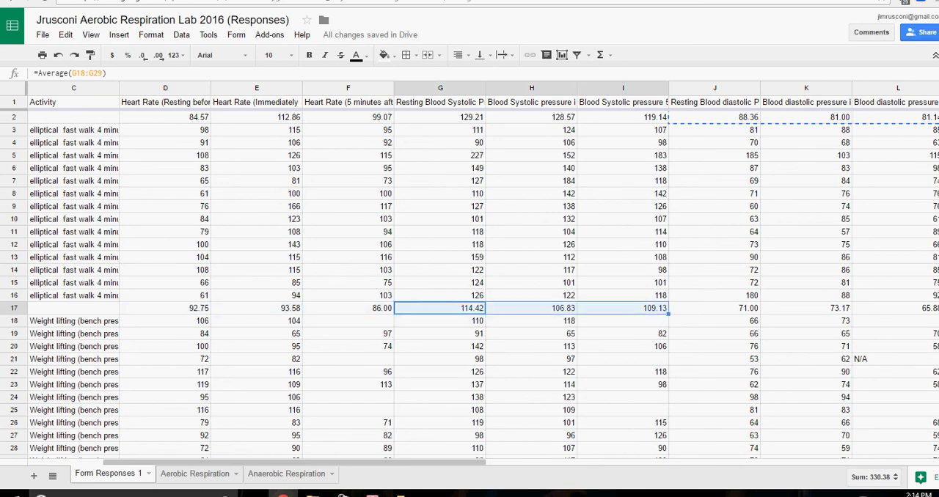
left_click_drag(714, 309, 898, 309)
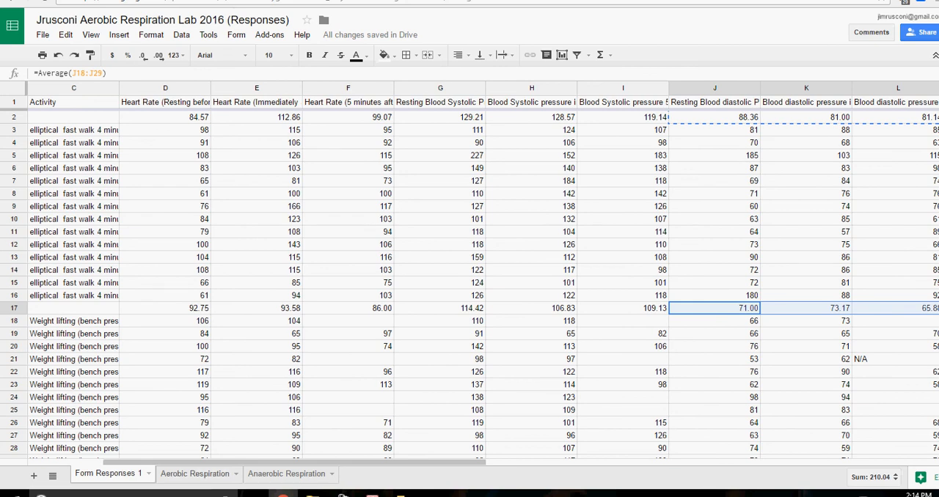
left_click(195, 474)
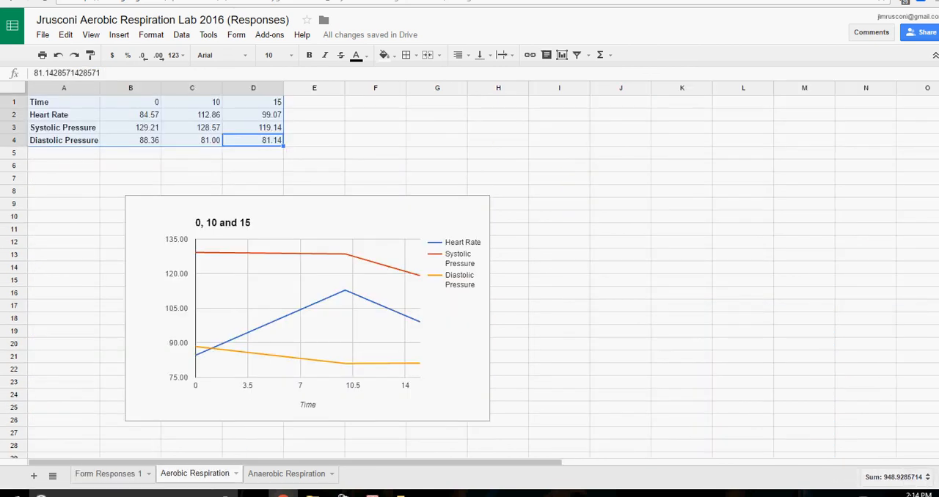